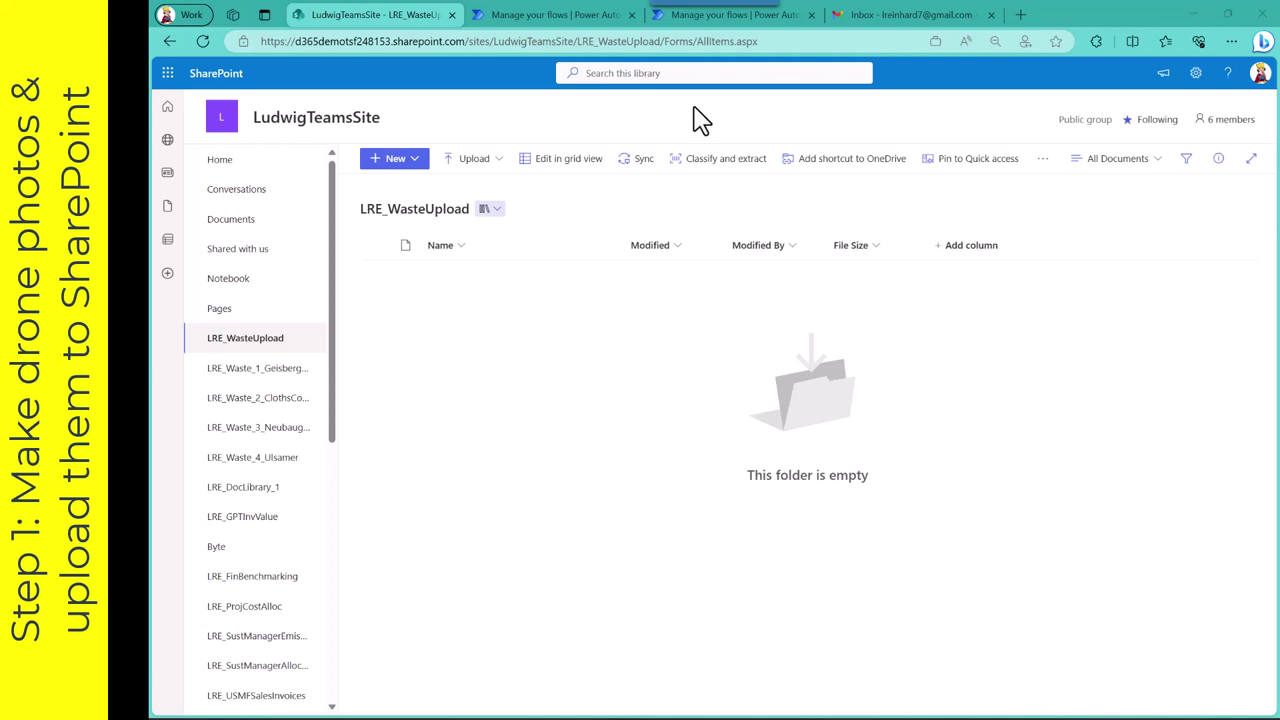
Step: Upload the drone photo DJI_0714 from the USB drive's 100MEDIA folder to the LRE_WasteUpload library
{"action": "left_click", "coordinate": [494, 177]}
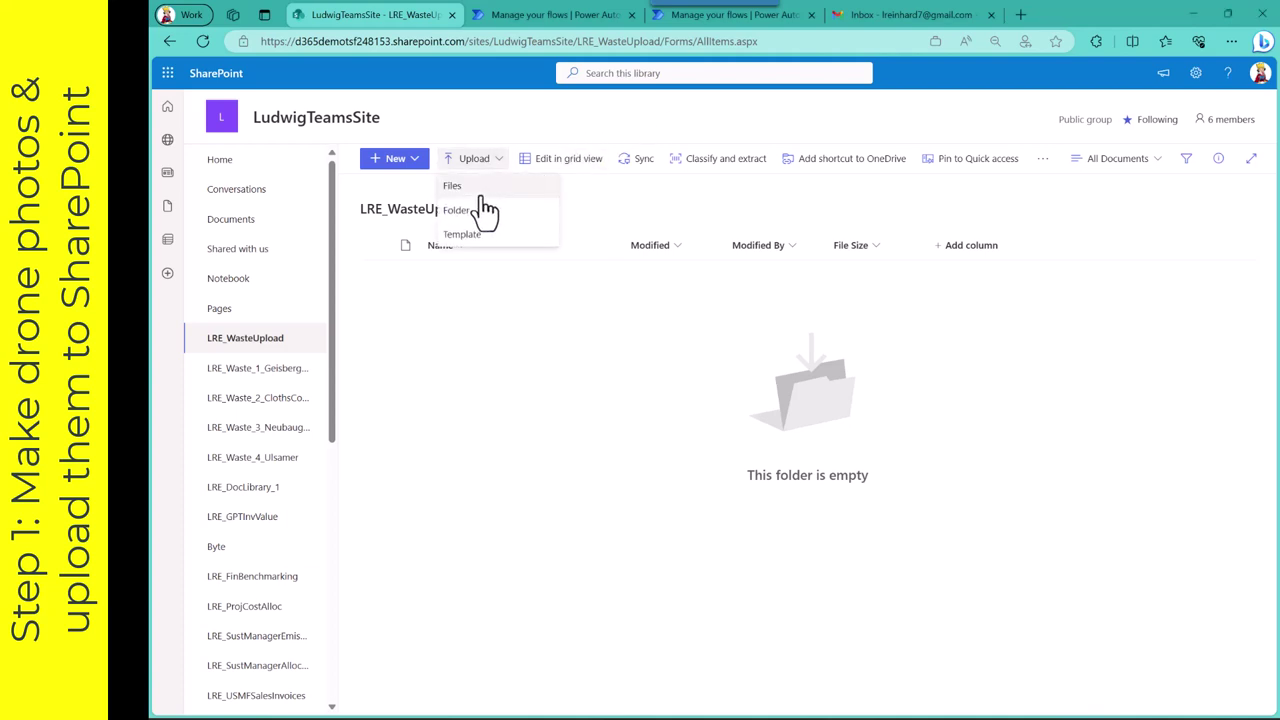
{"action": "left_click", "coordinate": [484, 188]}
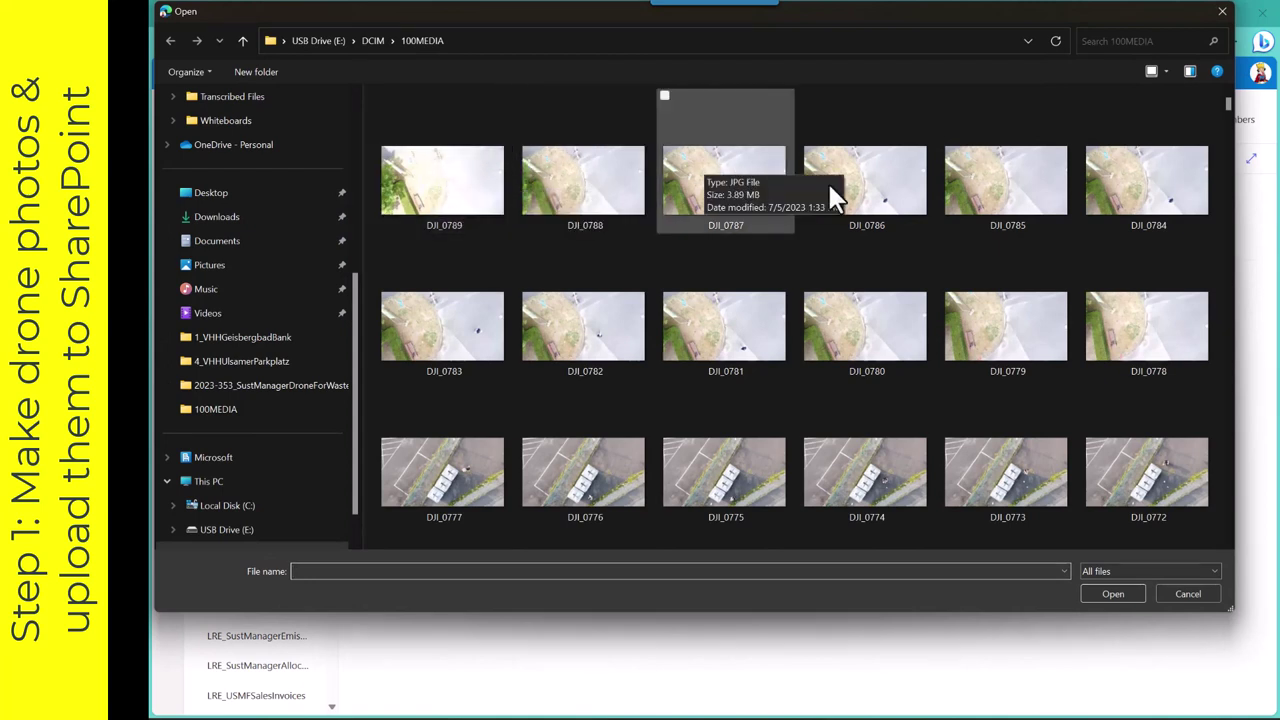
{"action": "left_click_drag", "start_coordinate": [1231, 108], "coordinate": [1233, 152]}
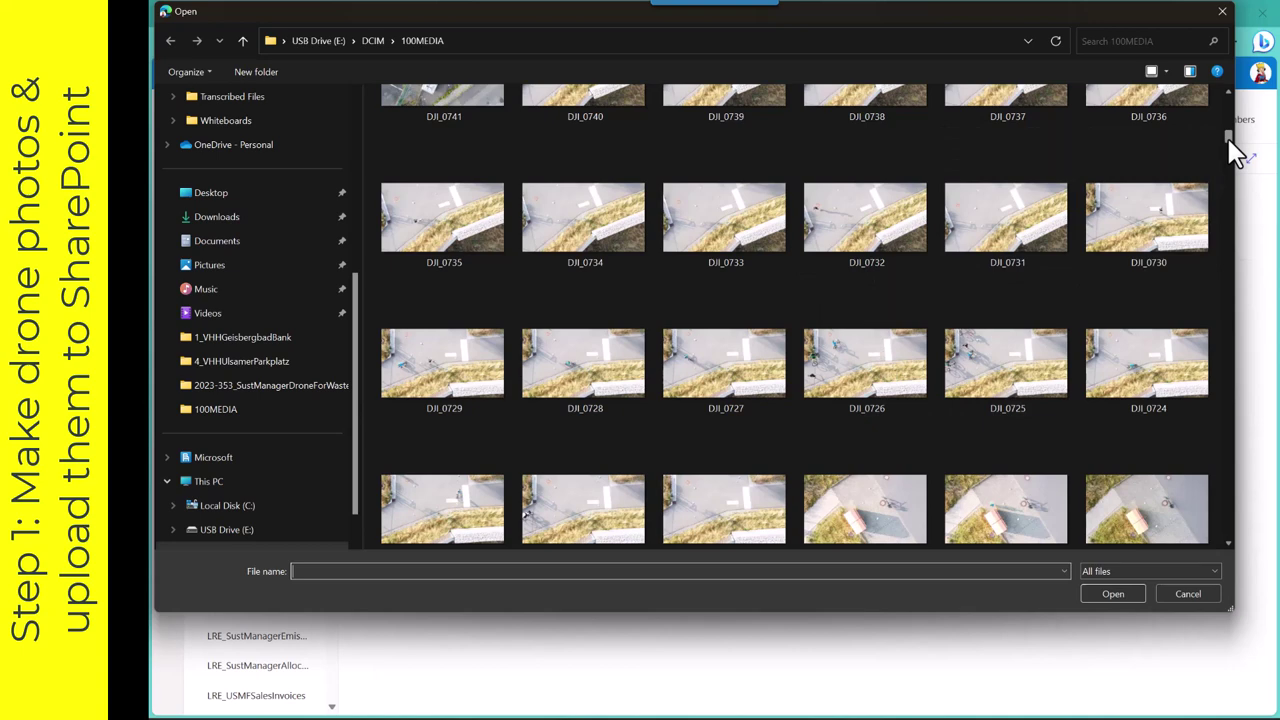
{"action": "scroll", "coordinate": [1009, 441], "scroll_direction": "down", "scroll_amount": 3}
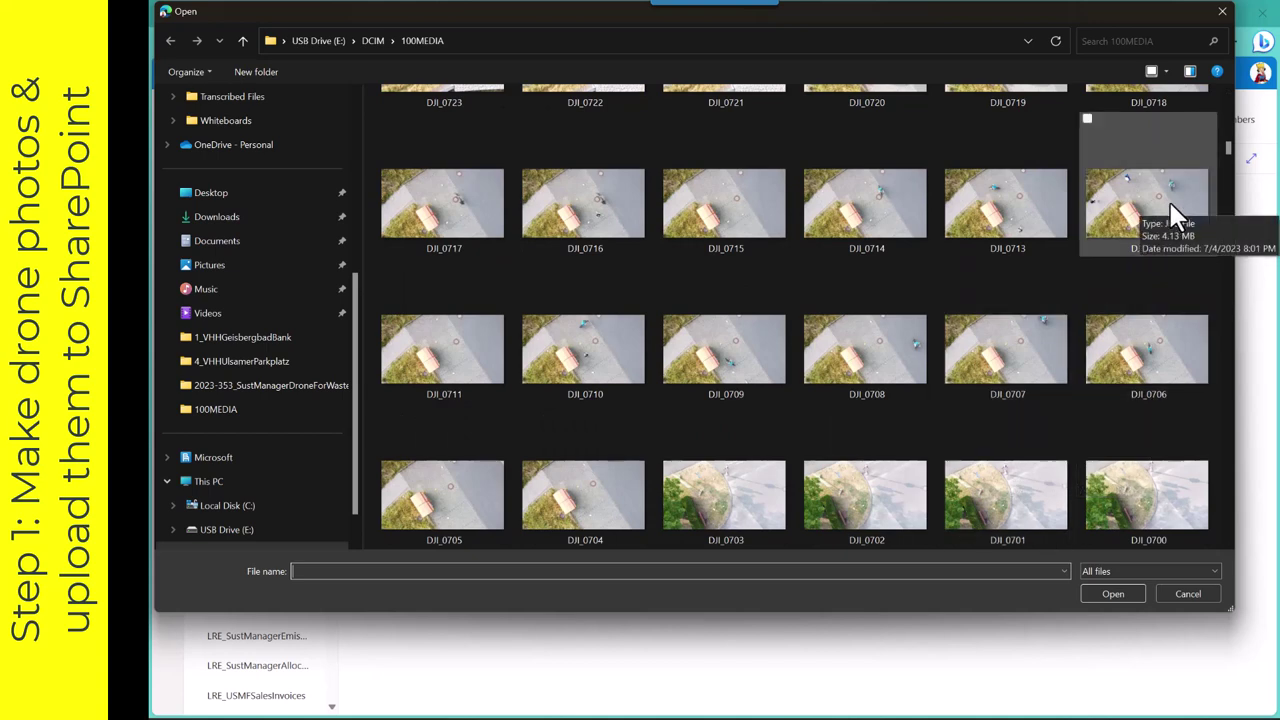
{"action": "left_click", "coordinate": [856, 214]}
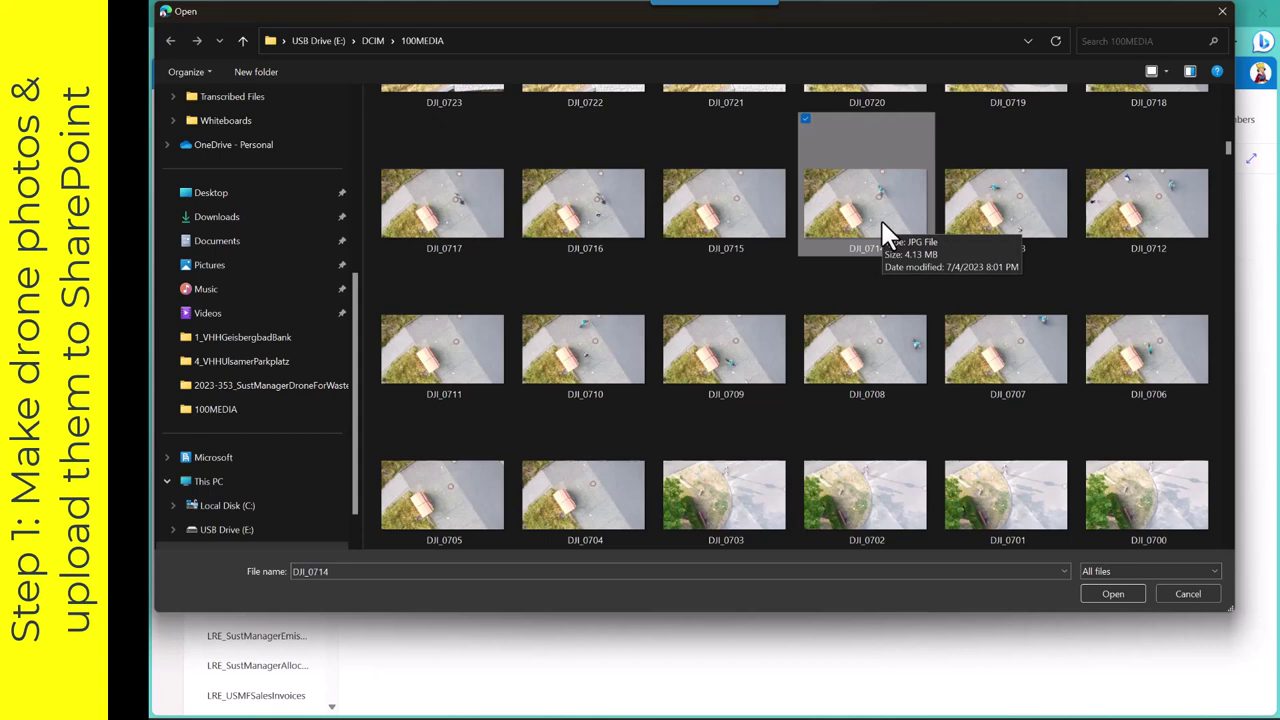
{"action": "left_click", "coordinate": [1095, 592]}
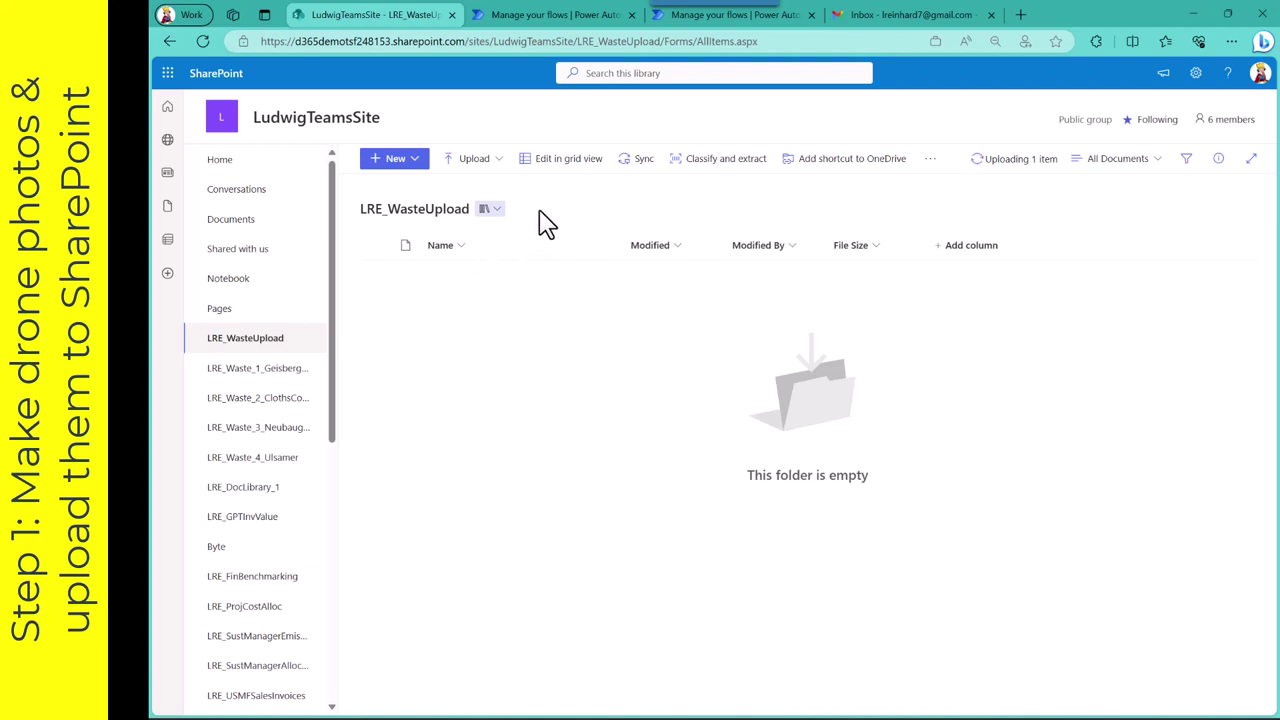
Step: Switch to Power Automate, review the AI Builder models, and open the LRE_Waste_Flow1_SortClassifyPictures flow for editing
{"action": "left_click", "coordinate": [556, 16]}
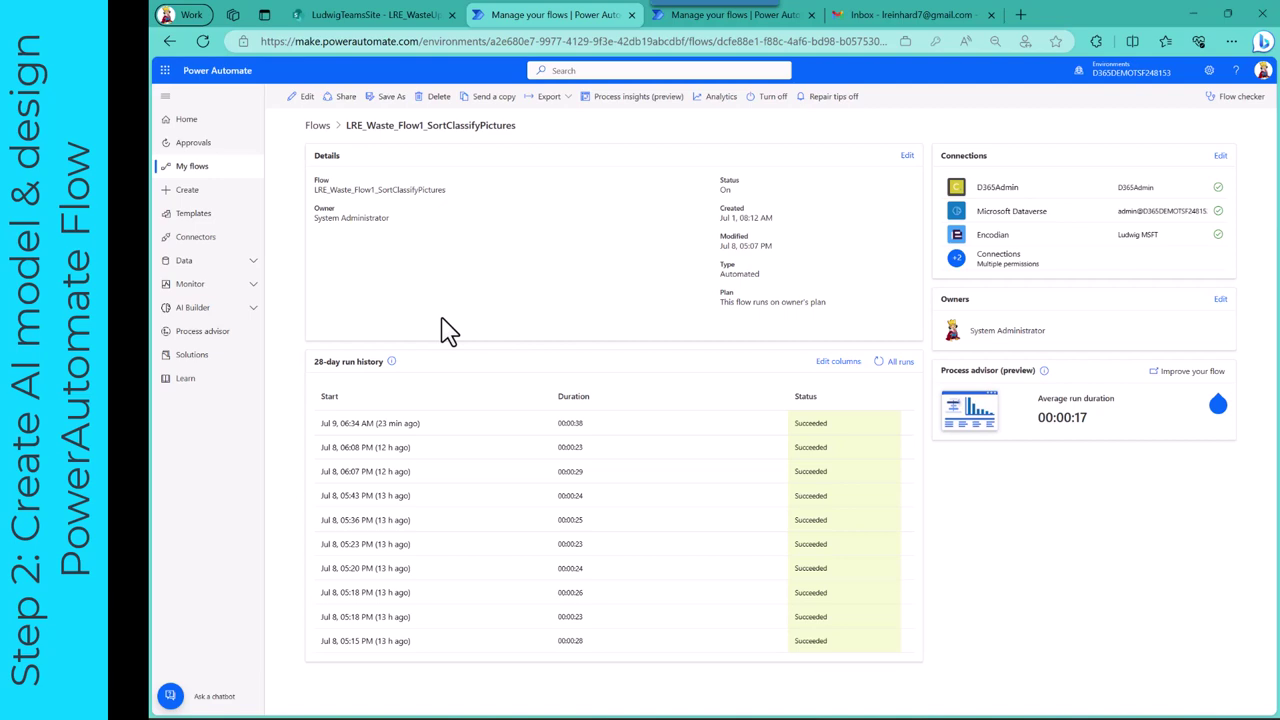
{"action": "left_click", "coordinate": [710, 14]}
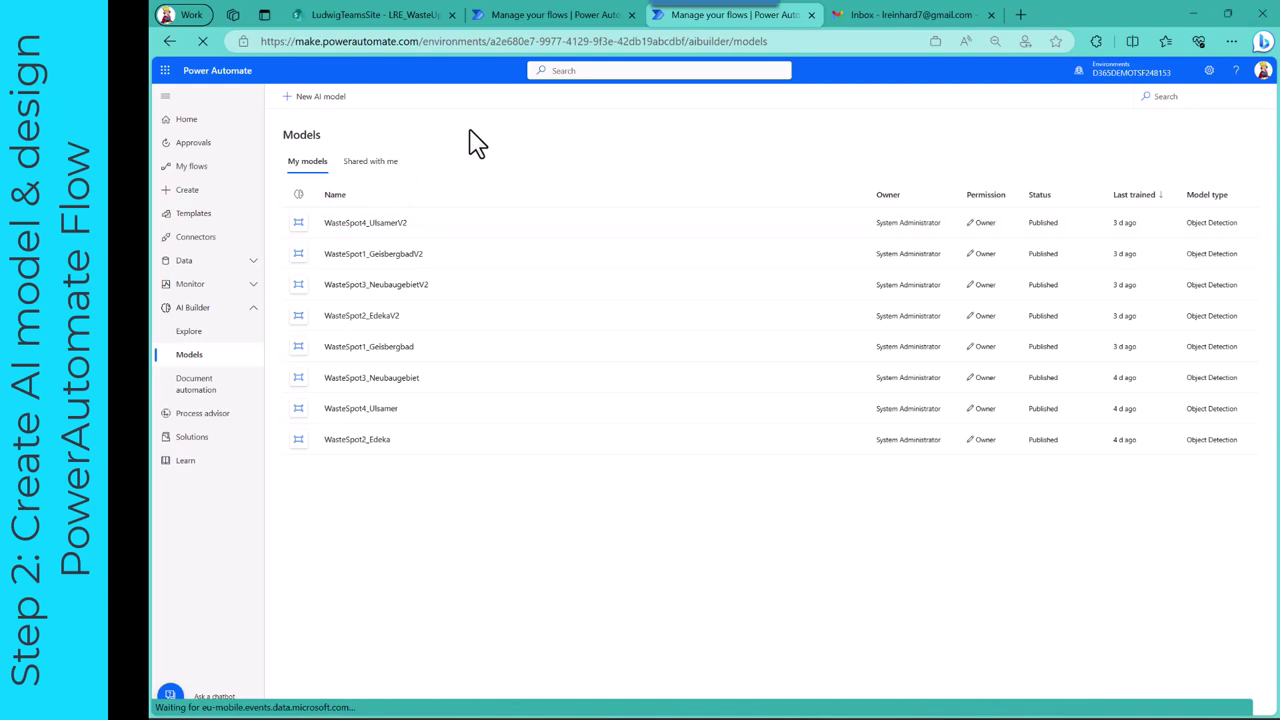
{"action": "left_click", "coordinate": [547, 16]}
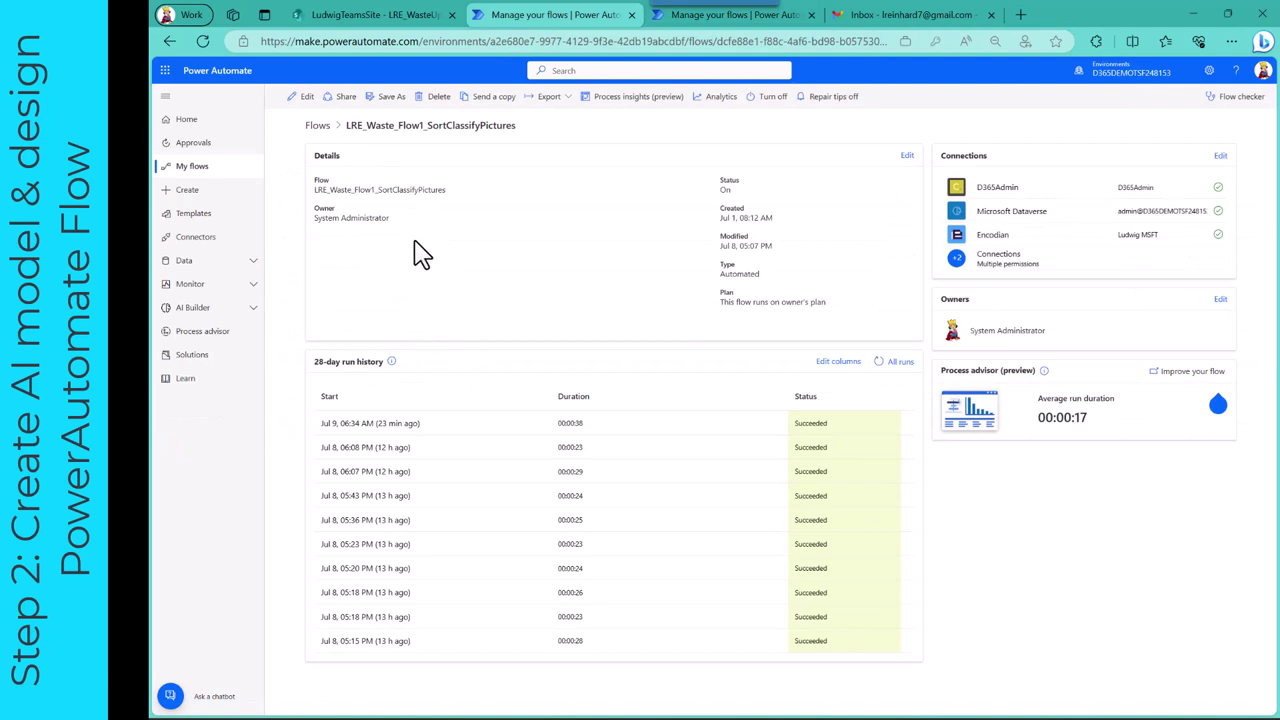
{"action": "left_click", "coordinate": [304, 100]}
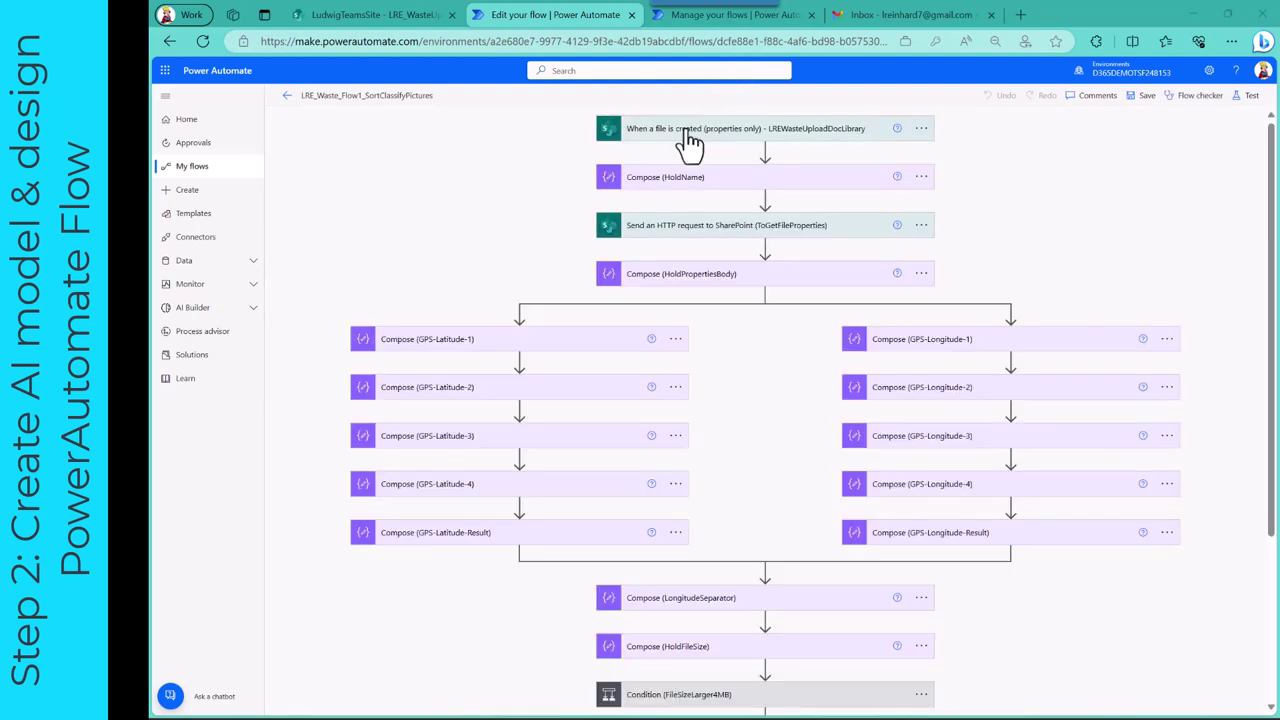
Step: Expand the file-created trigger and the ToGetFileProperties HTTP request to inspect their site, library and URI settings
{"action": "left_click", "coordinate": [758, 143]}
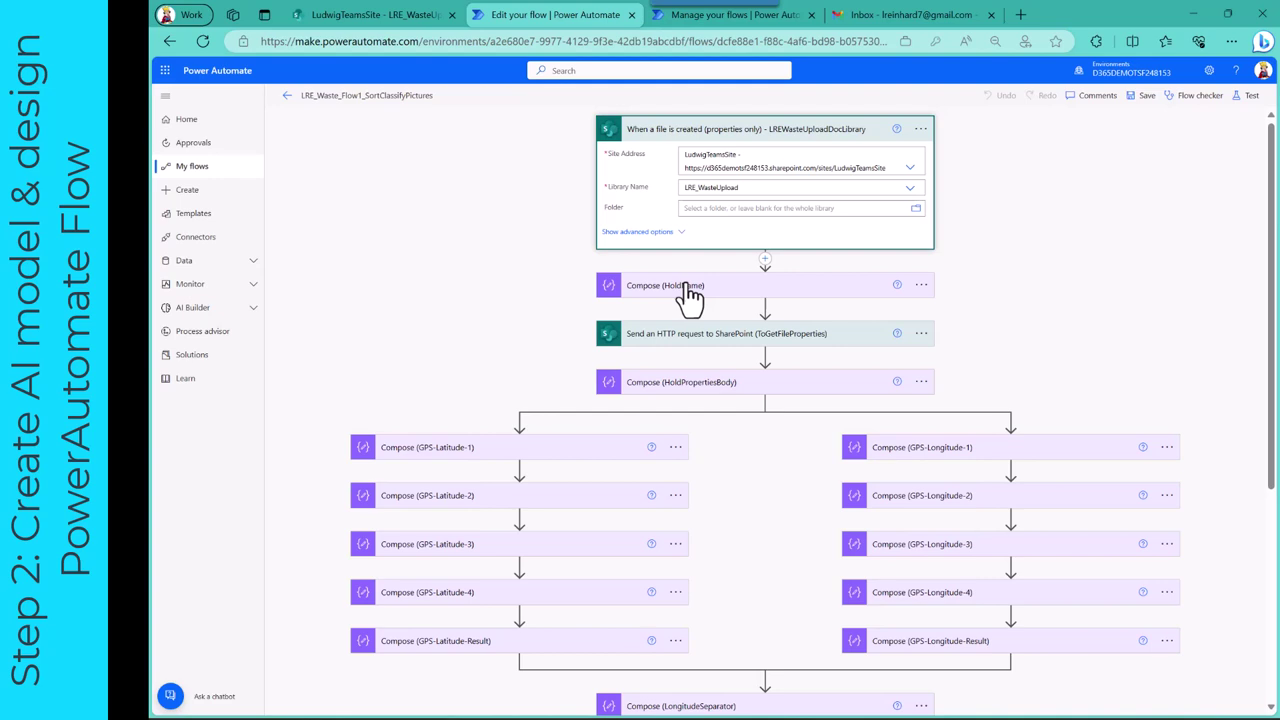
{"action": "left_click", "coordinate": [677, 340]}
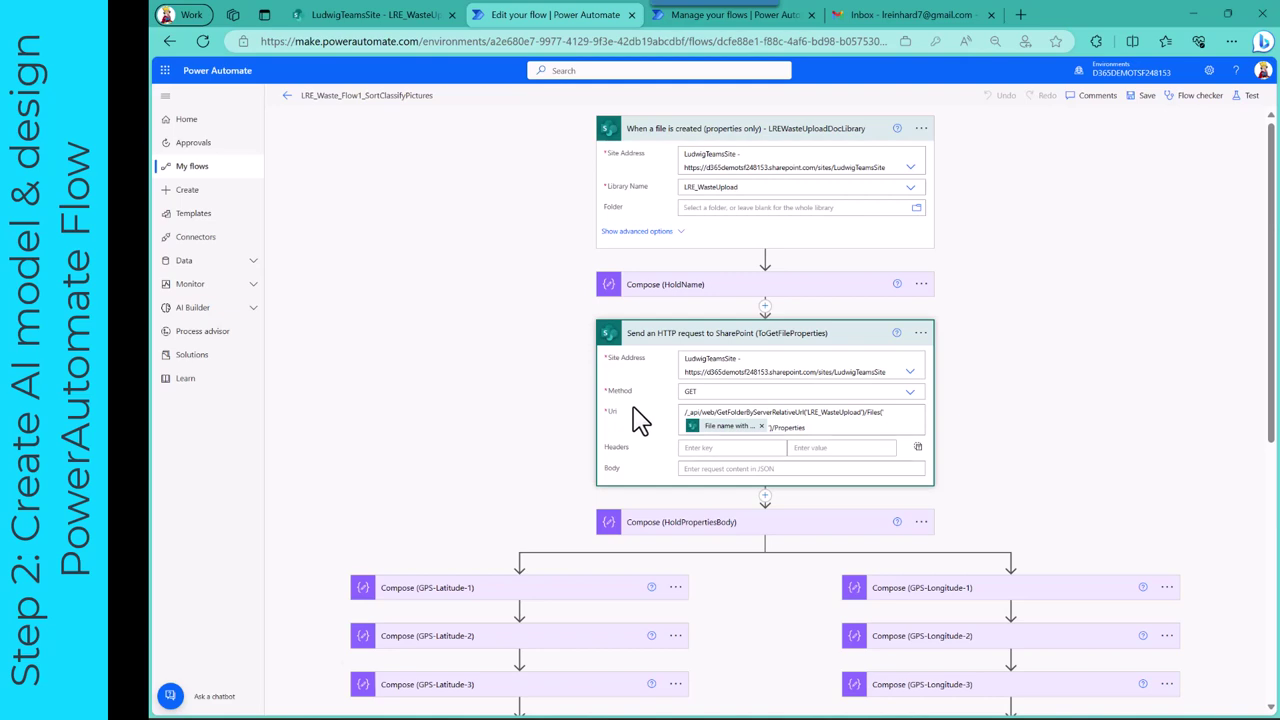
Step: Look over the parallel GPS latitude and longitude compose actions and expand the LongitudeSeparator compose action
{"action": "scroll", "coordinate": [505, 490], "scroll_direction": "down", "scroll_amount": 3}
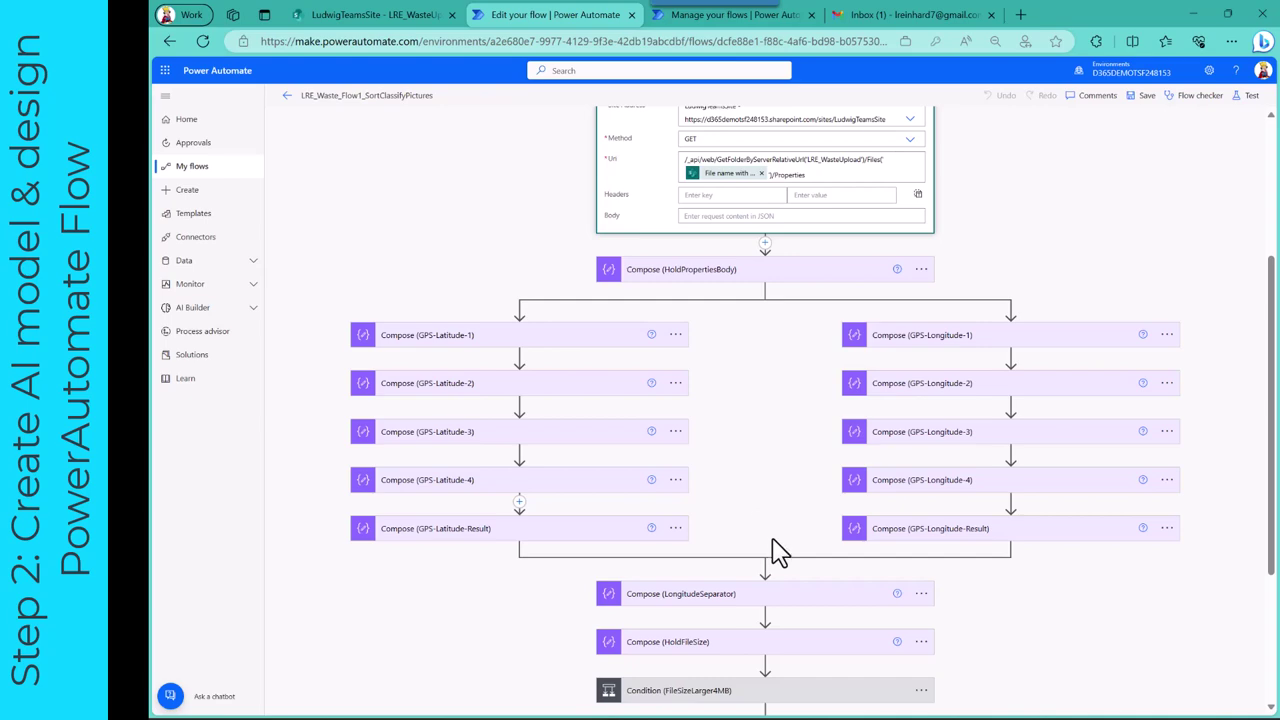
{"action": "scroll", "coordinate": [780, 548], "scroll_direction": "down", "scroll_amount": 1}
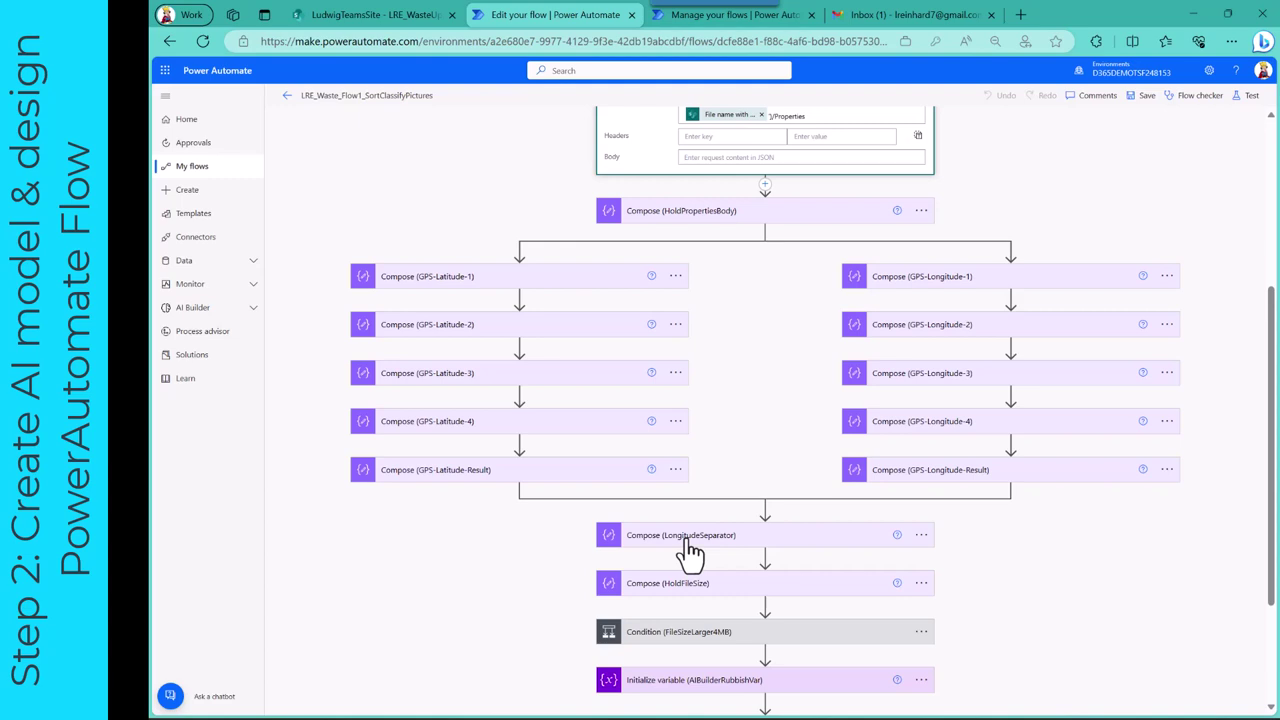
{"action": "scroll", "coordinate": [690, 550], "scroll_direction": "down", "scroll_amount": 1}
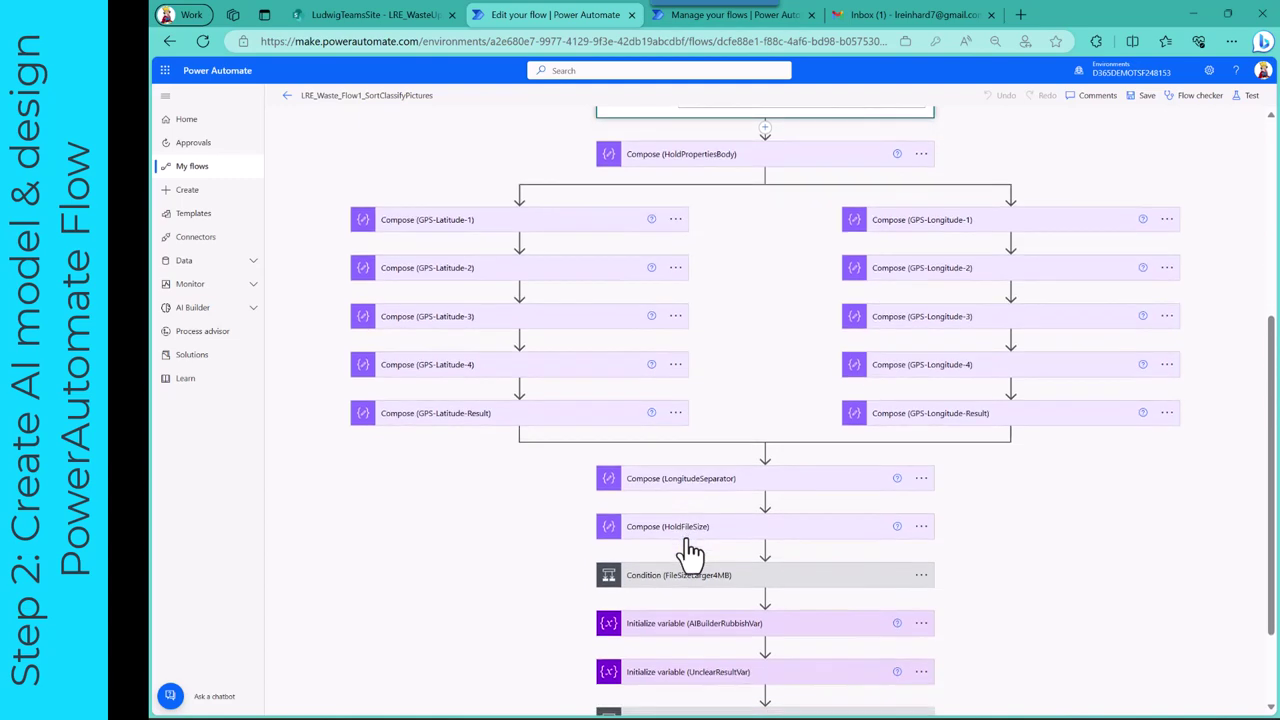
{"action": "left_click", "coordinate": [705, 485]}
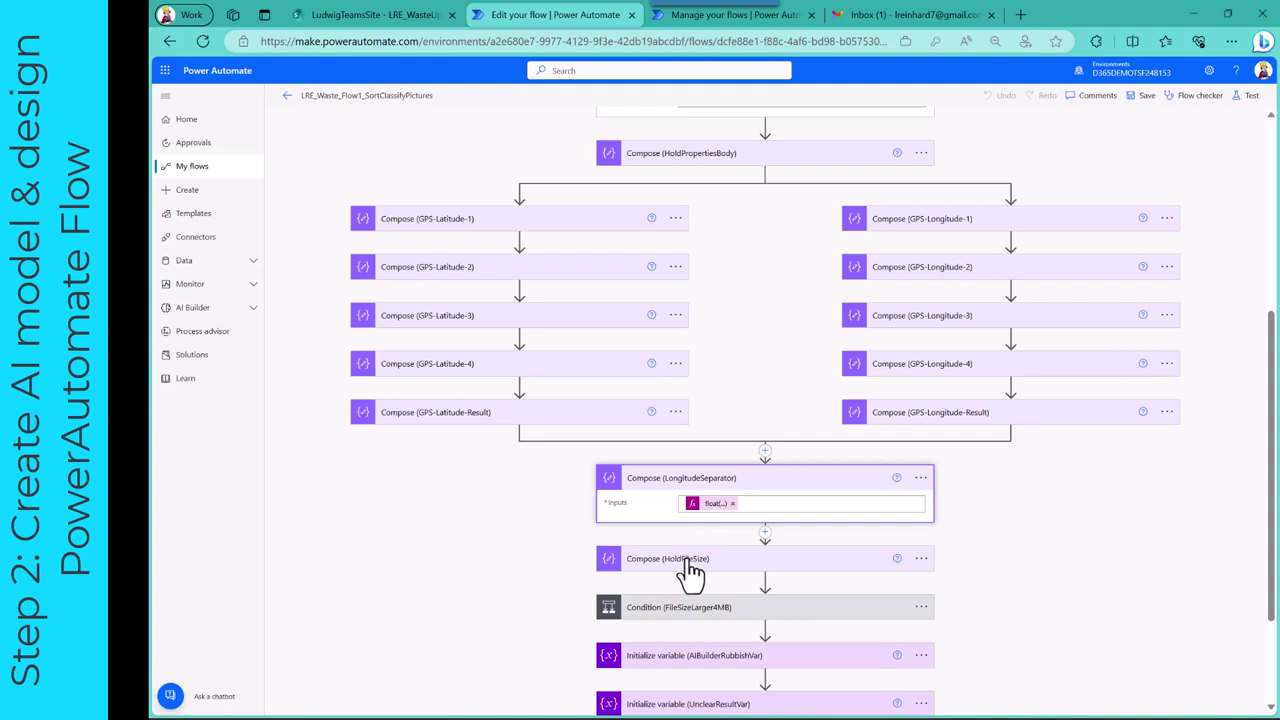
Step: Expand the FileSizeLarger4MB condition to inspect its comparison and the image resizing actions in its yes branch
{"action": "scroll", "coordinate": [690, 572], "scroll_direction": "down", "scroll_amount": 1}
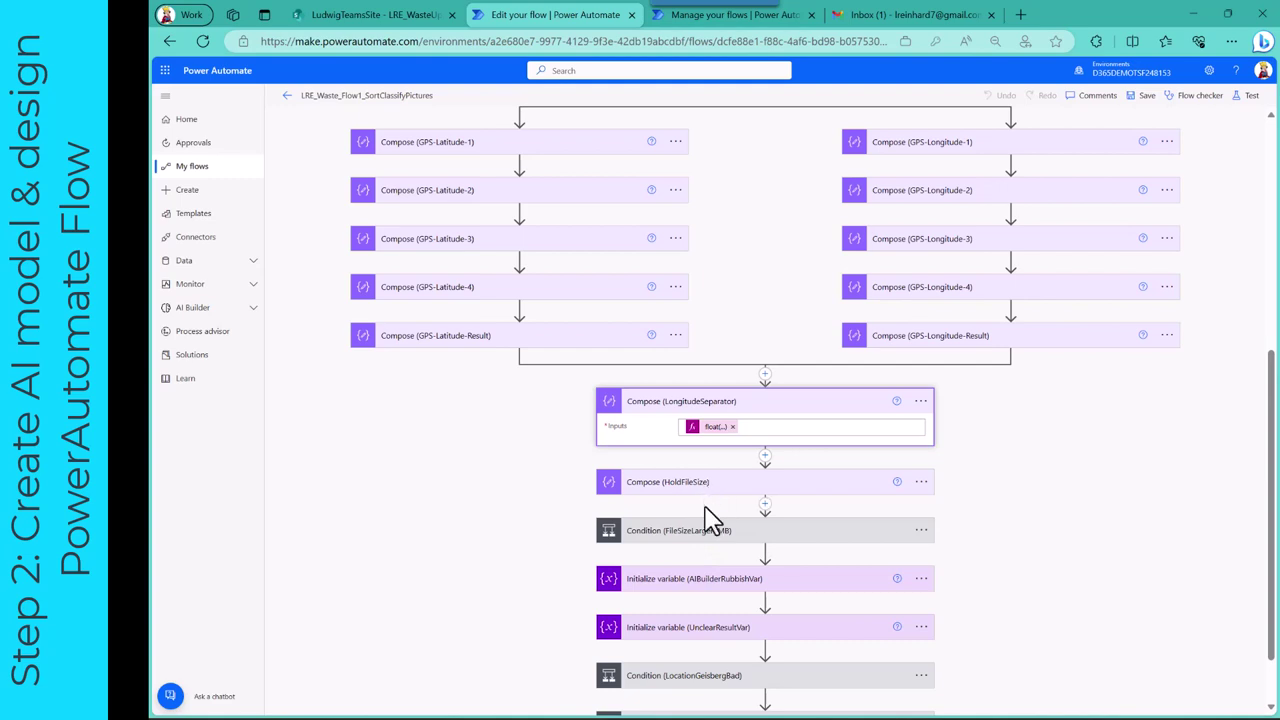
{"action": "left_click", "coordinate": [707, 533]}
{"action": "scroll", "coordinate": [707, 548], "scroll_direction": "down", "scroll_amount": 3}
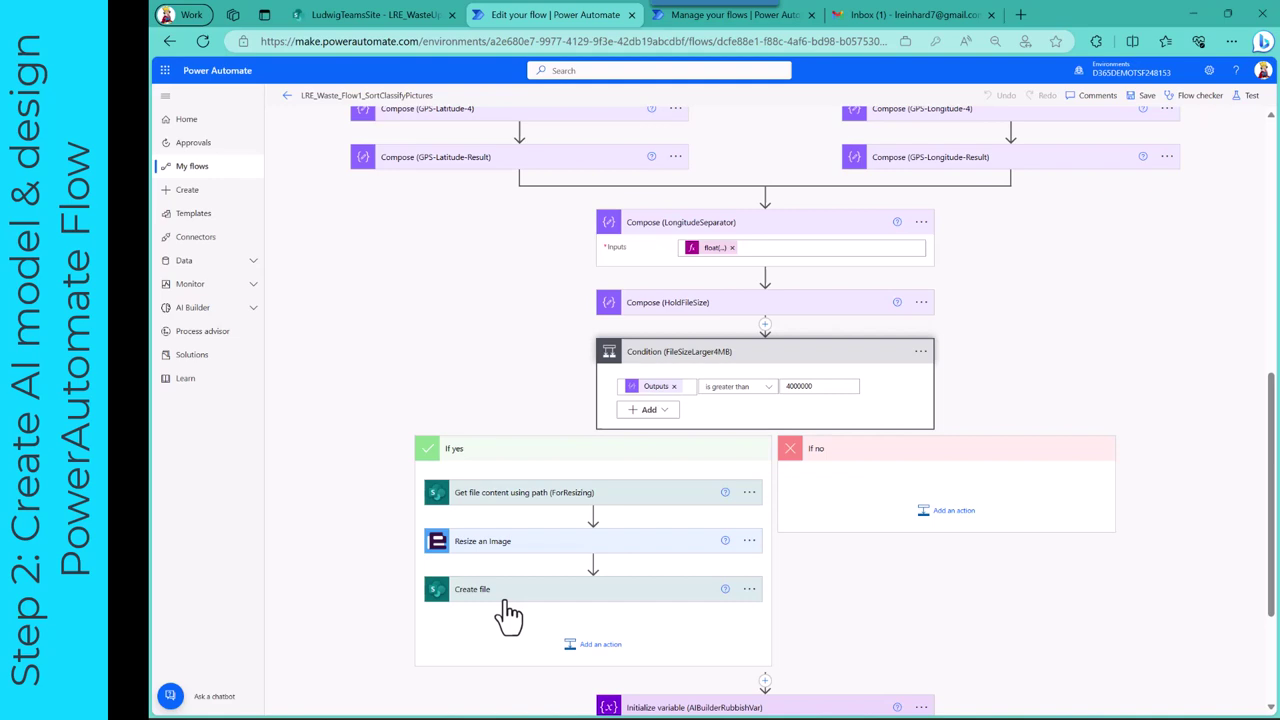
Step: Expand the nested LocationGeisbergBad, LocationEdeka and LocationNeubaugebiet conditions to compare their branches, and collapse LocationEdeka again
{"action": "scroll", "coordinate": [509, 614], "scroll_direction": "down", "scroll_amount": 3}
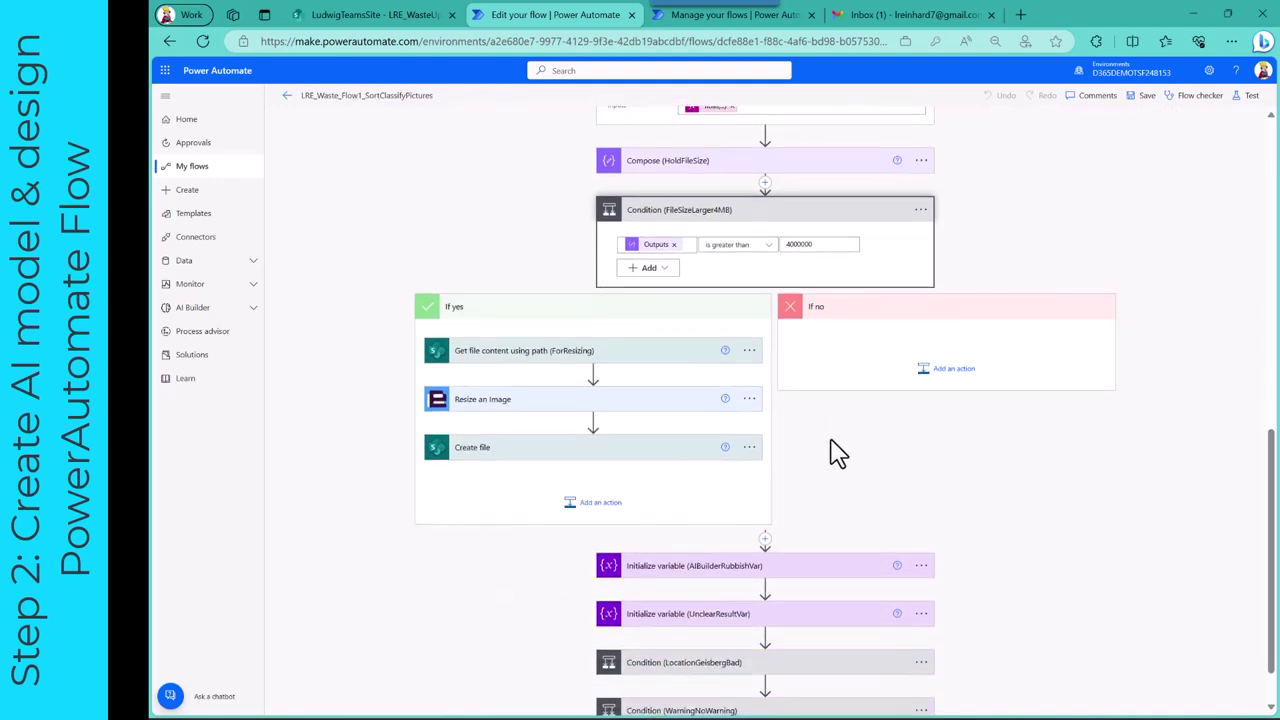
{"action": "scroll", "coordinate": [831, 450], "scroll_direction": "down", "scroll_amount": 2}
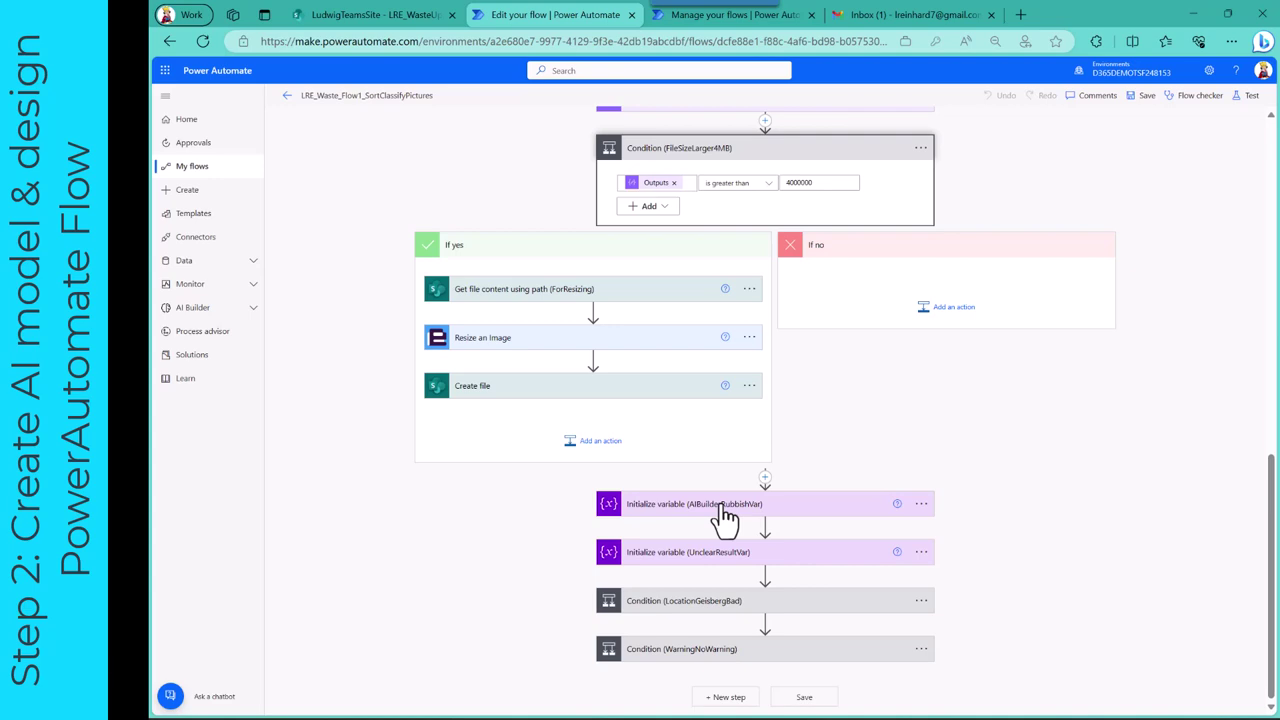
{"action": "left_click", "coordinate": [703, 605]}
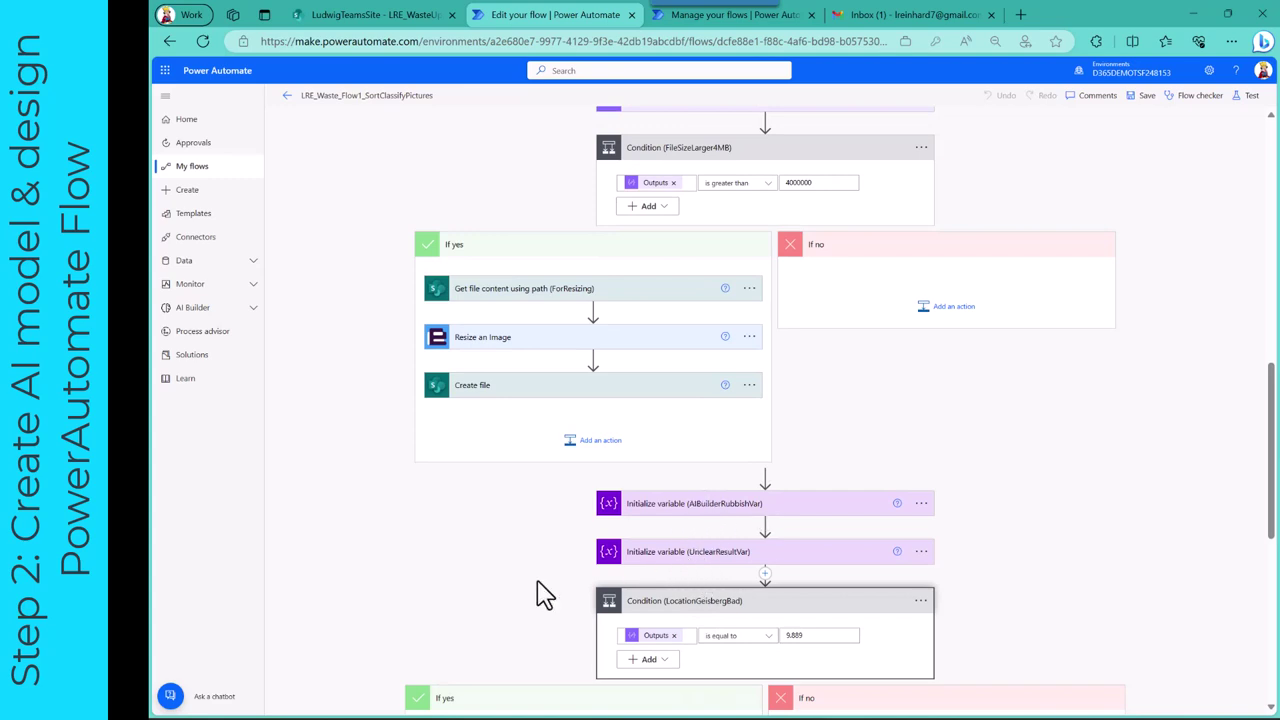
{"action": "scroll", "coordinate": [540, 594], "scroll_direction": "down", "scroll_amount": 5}
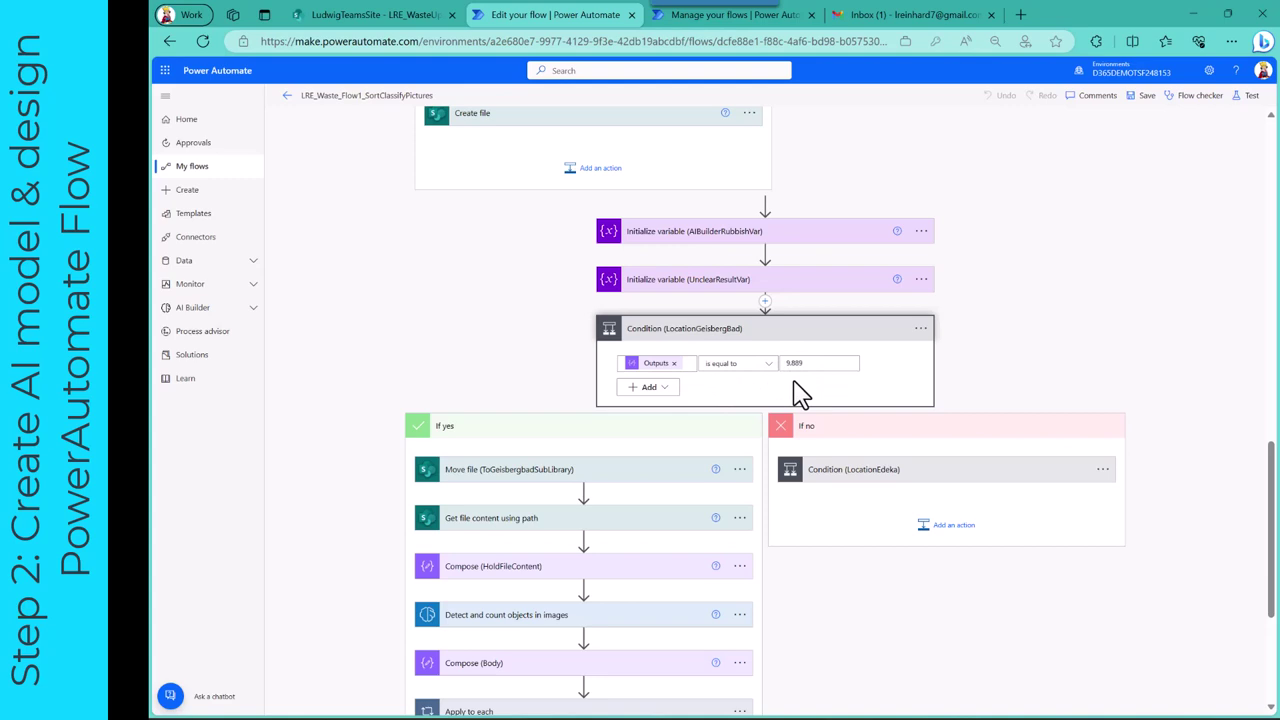
{"action": "left_click", "coordinate": [848, 482]}
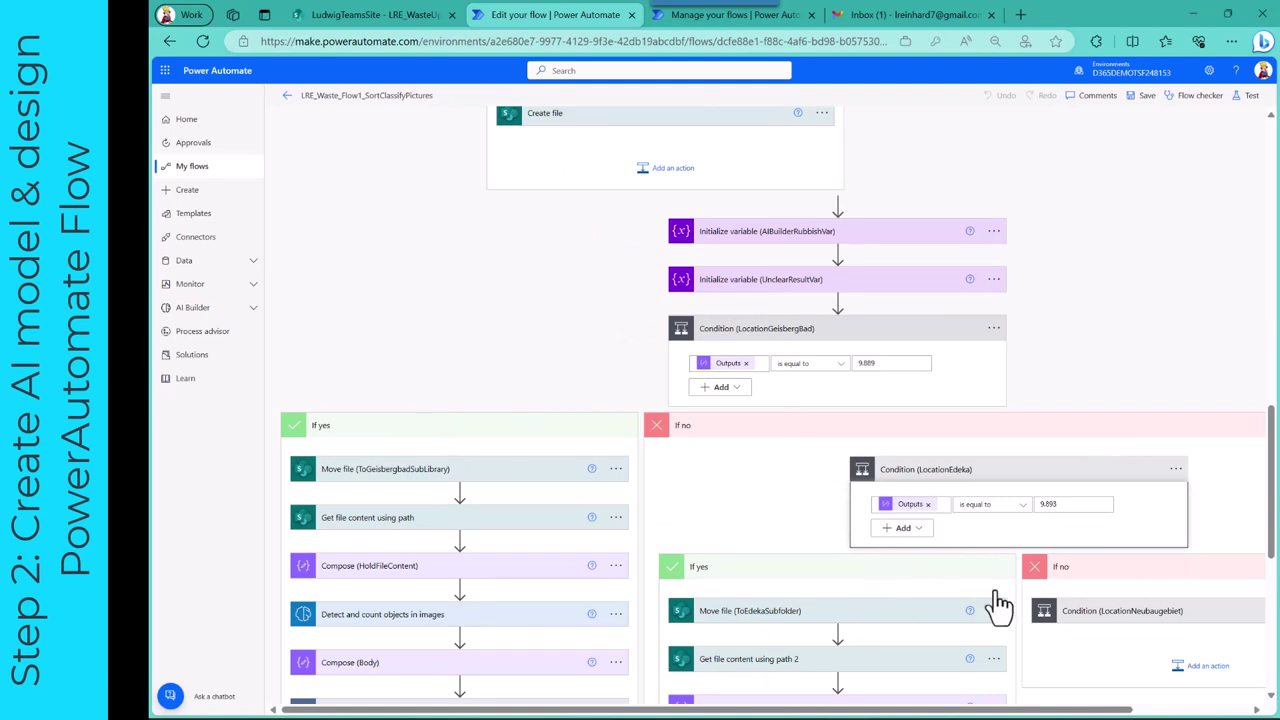
{"action": "left_click", "coordinate": [1118, 612]}
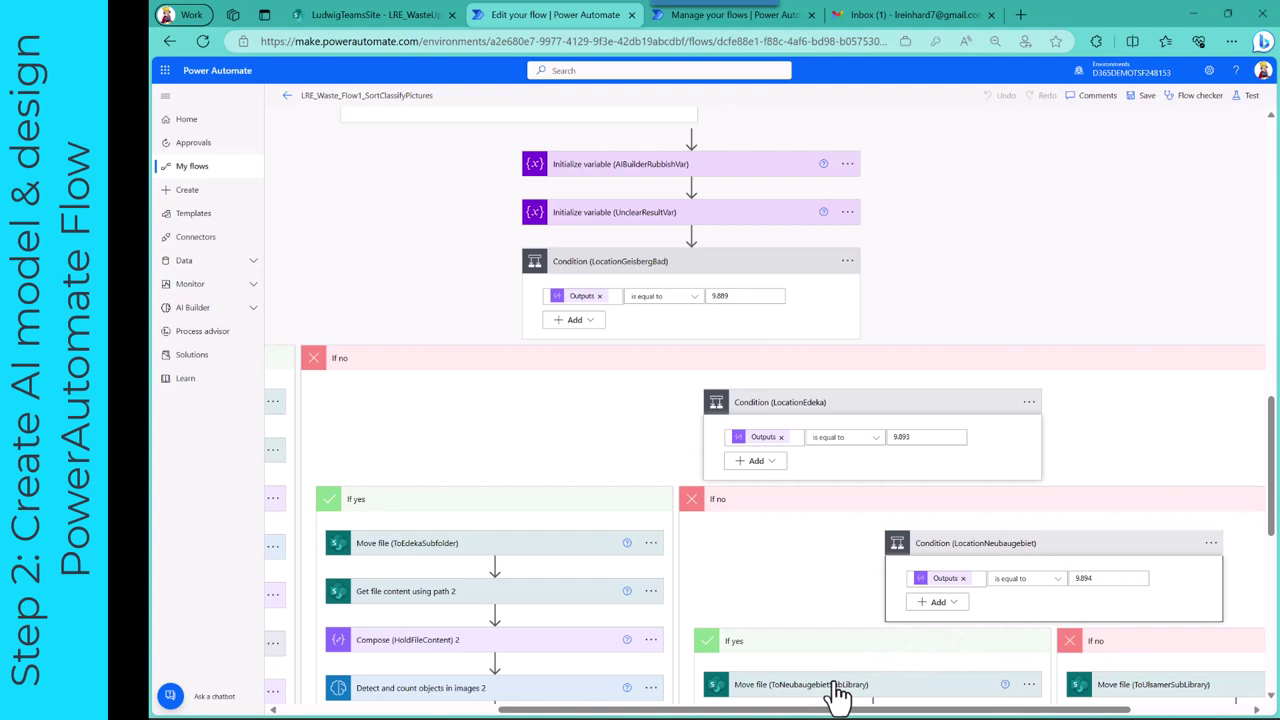
{"action": "scroll", "coordinate": [838, 697], "scroll_direction": "down", "scroll_amount": 1}
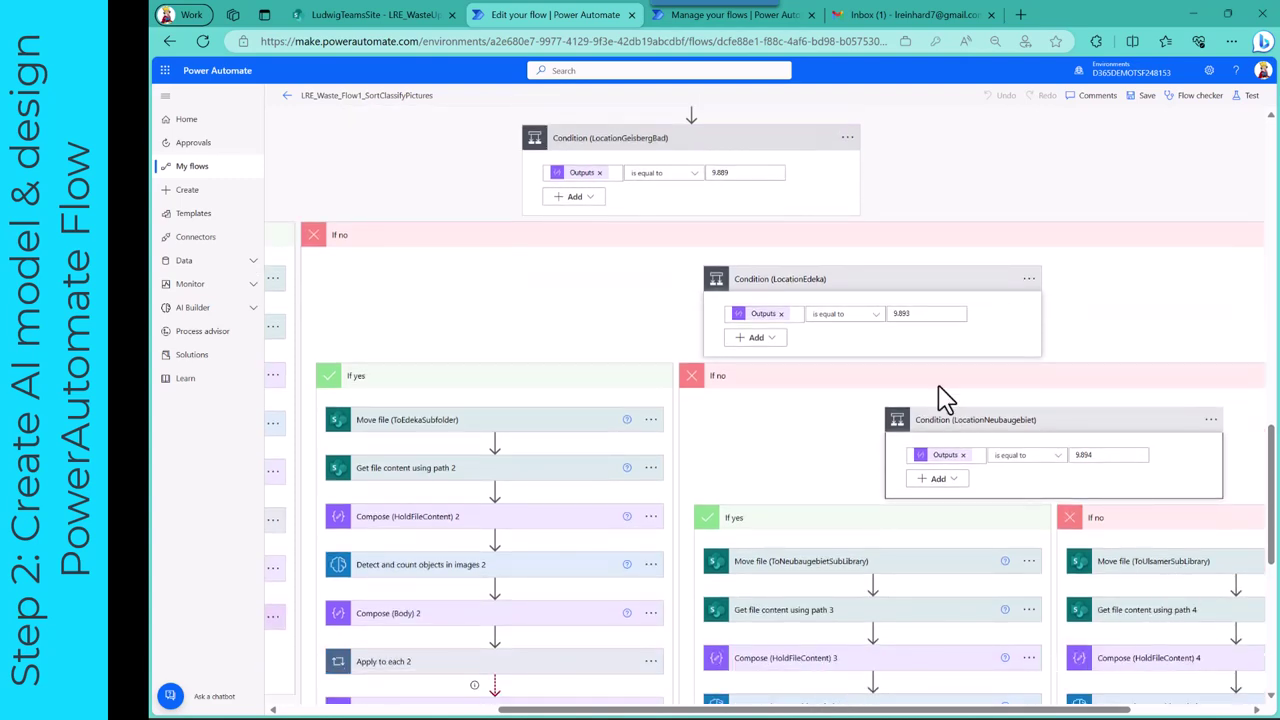
{"action": "left_click", "coordinate": [900, 285]}
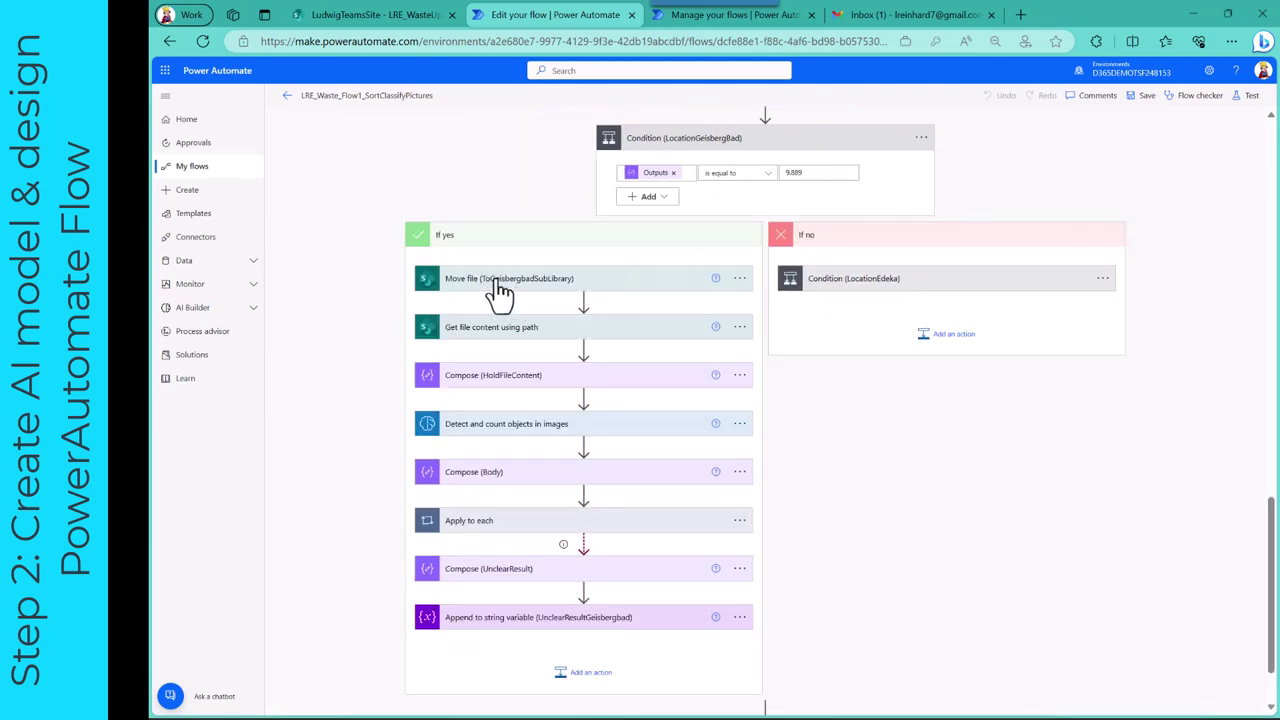
Step: Switch to SharePoint, refresh the LRE_WasteUpload library, and check the LRE_Waste_2_ClothsContainerEdeka library for the uploaded photo
{"action": "left_click", "coordinate": [373, 13]}
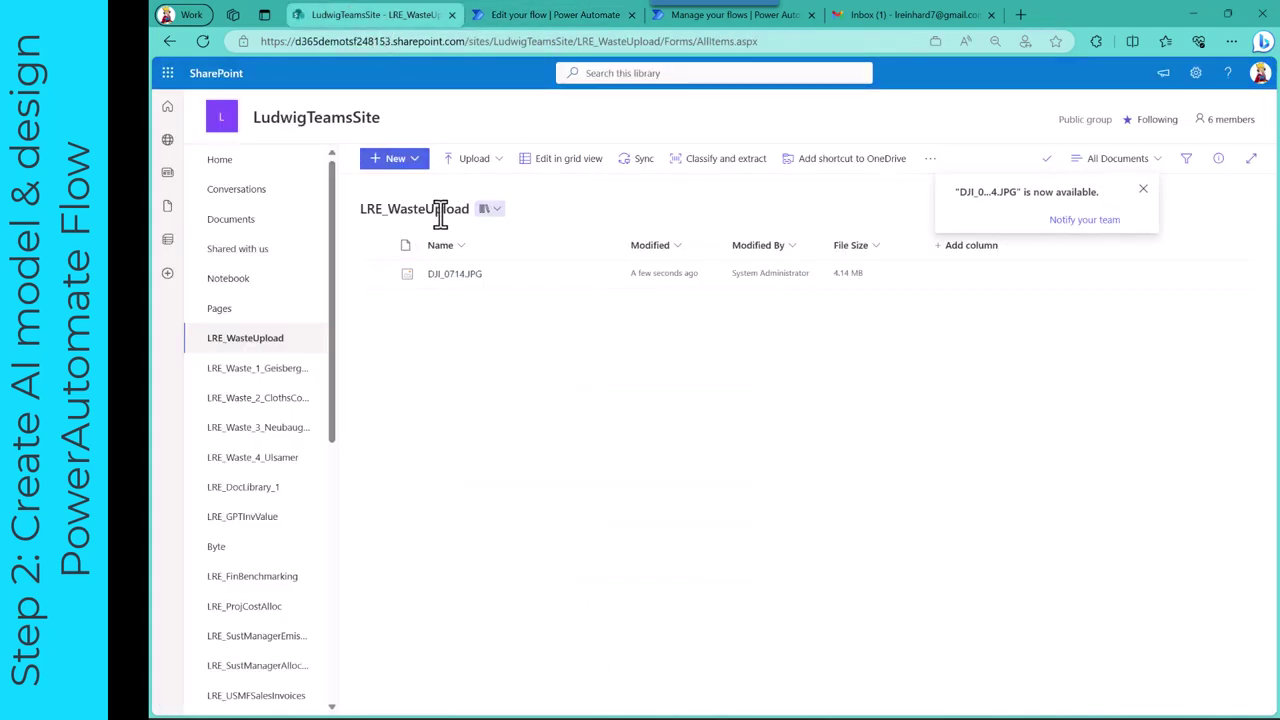
{"action": "left_click", "coordinate": [202, 41]}
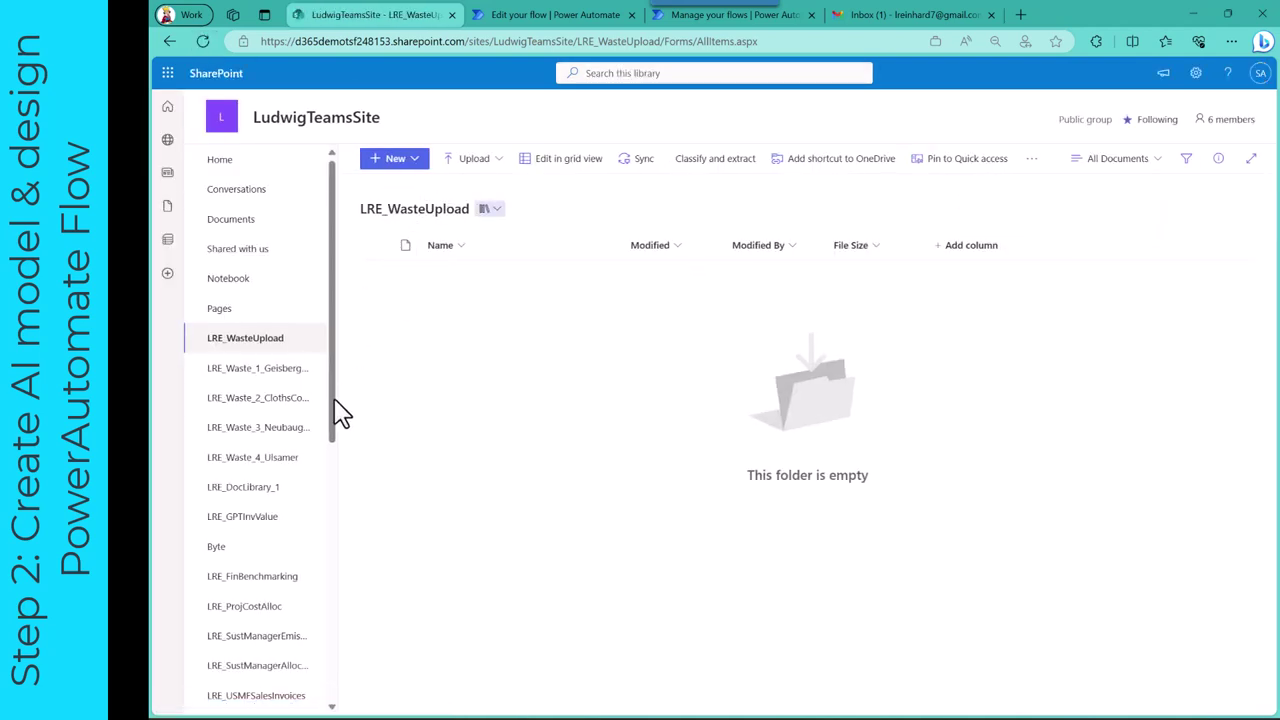
{"action": "left_click", "coordinate": [279, 405]}
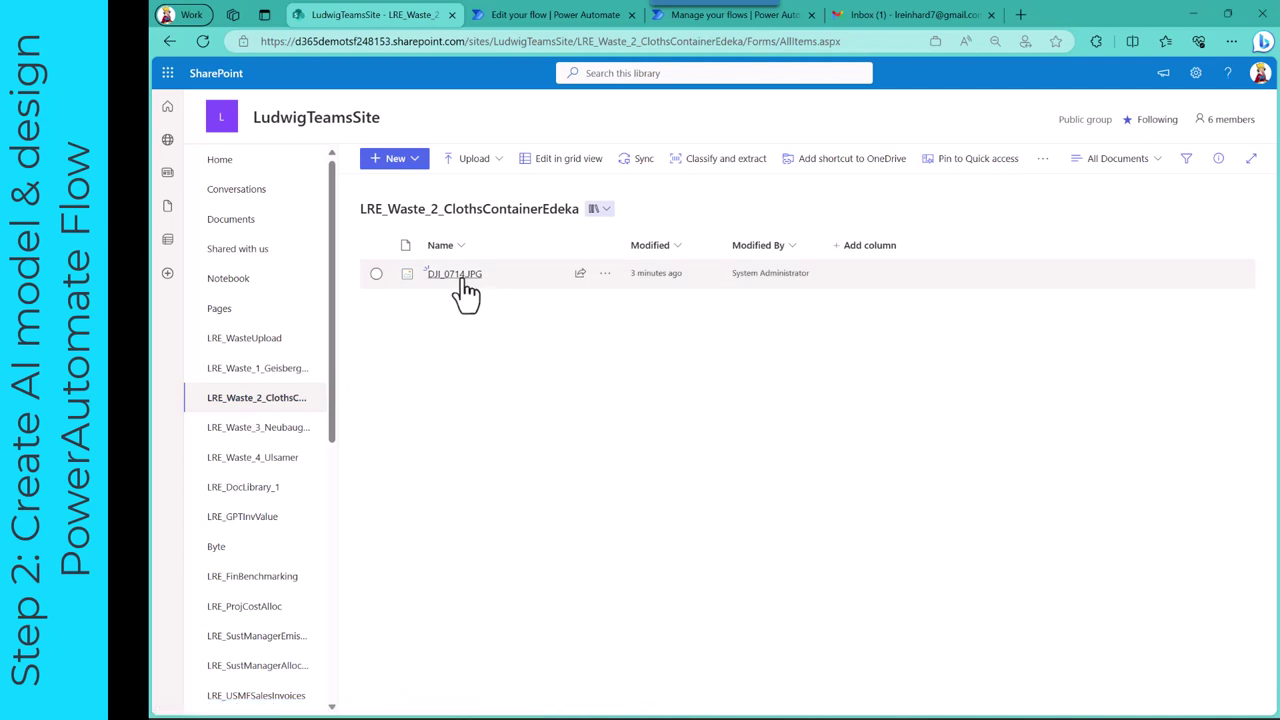
Step: Return to the Power Automate flow and expand the Geisbergbad branch's object detection action and Apply to each loop, including its Confidence Score
{"action": "left_click", "coordinate": [559, 15]}
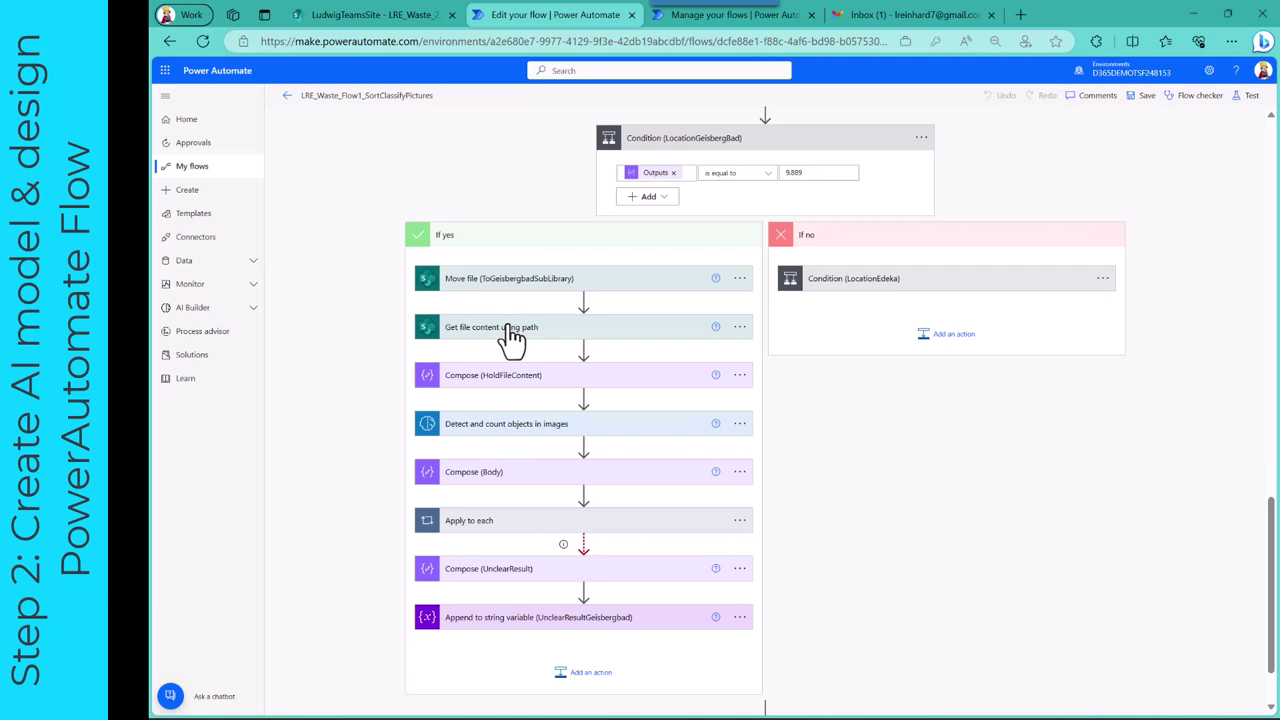
{"action": "left_click", "coordinate": [481, 428]}
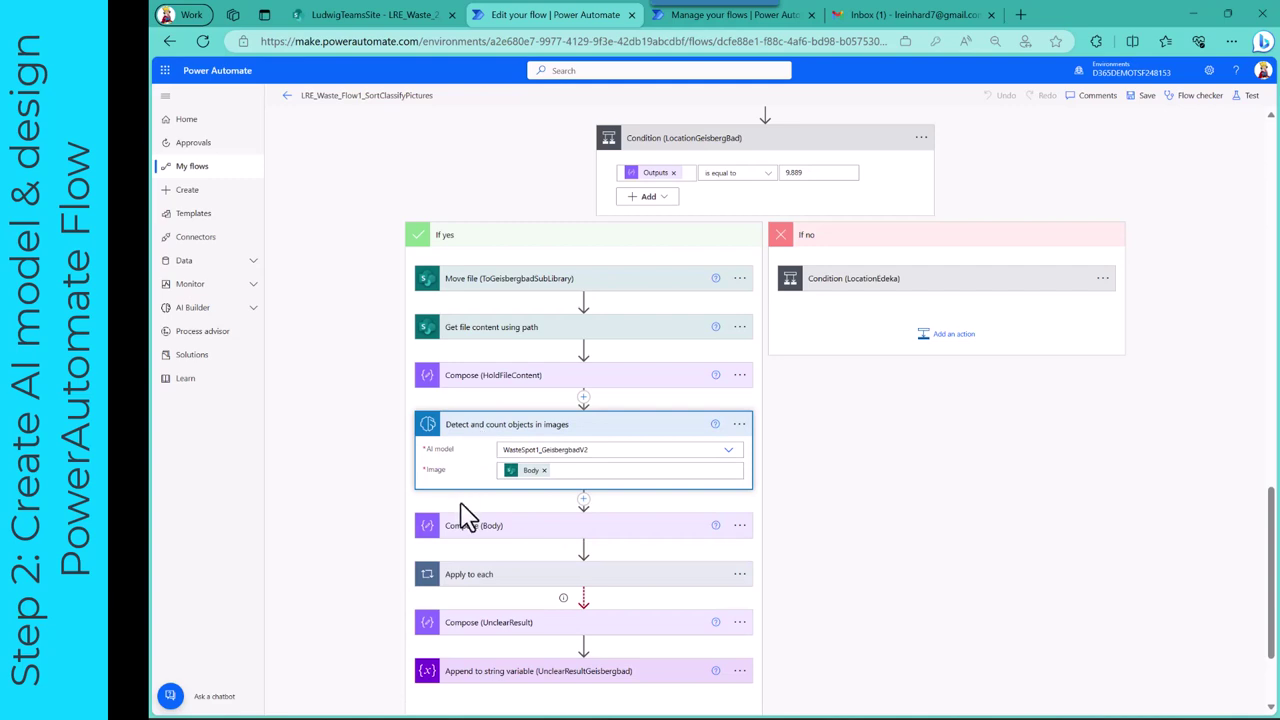
{"action": "scroll", "coordinate": [470, 527], "scroll_direction": "down", "scroll_amount": 1}
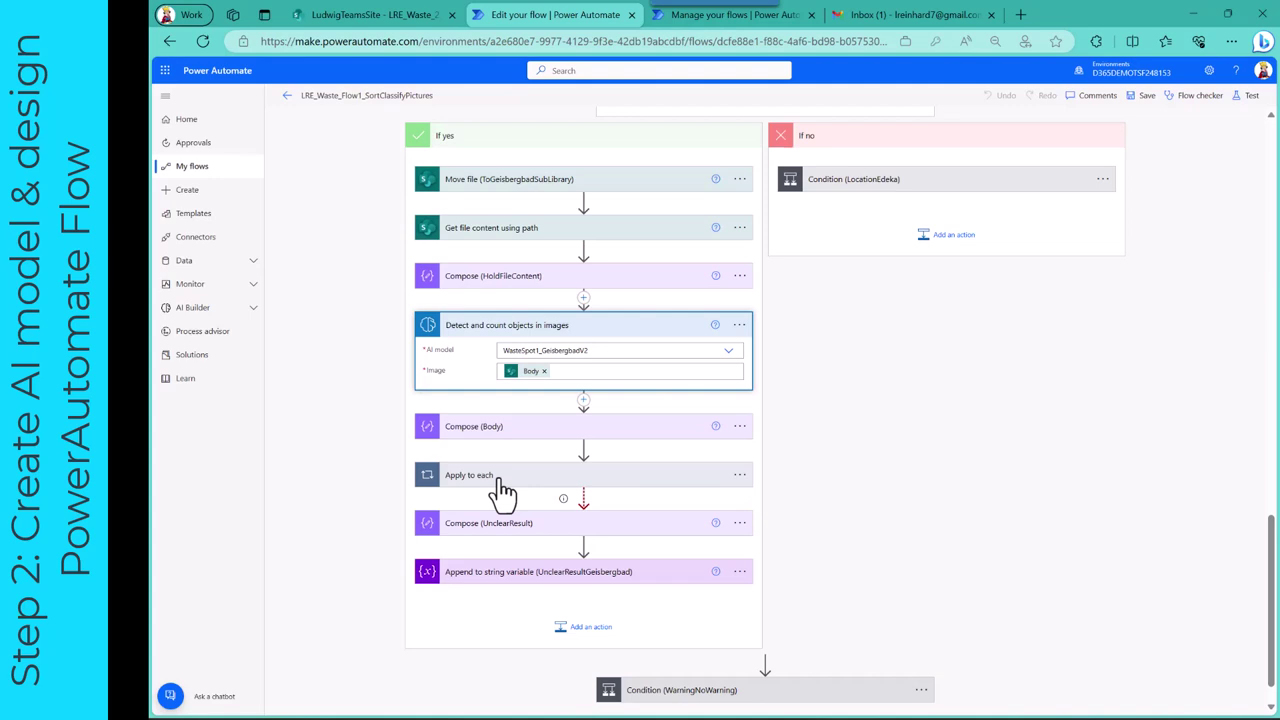
{"action": "left_click", "coordinate": [500, 482]}
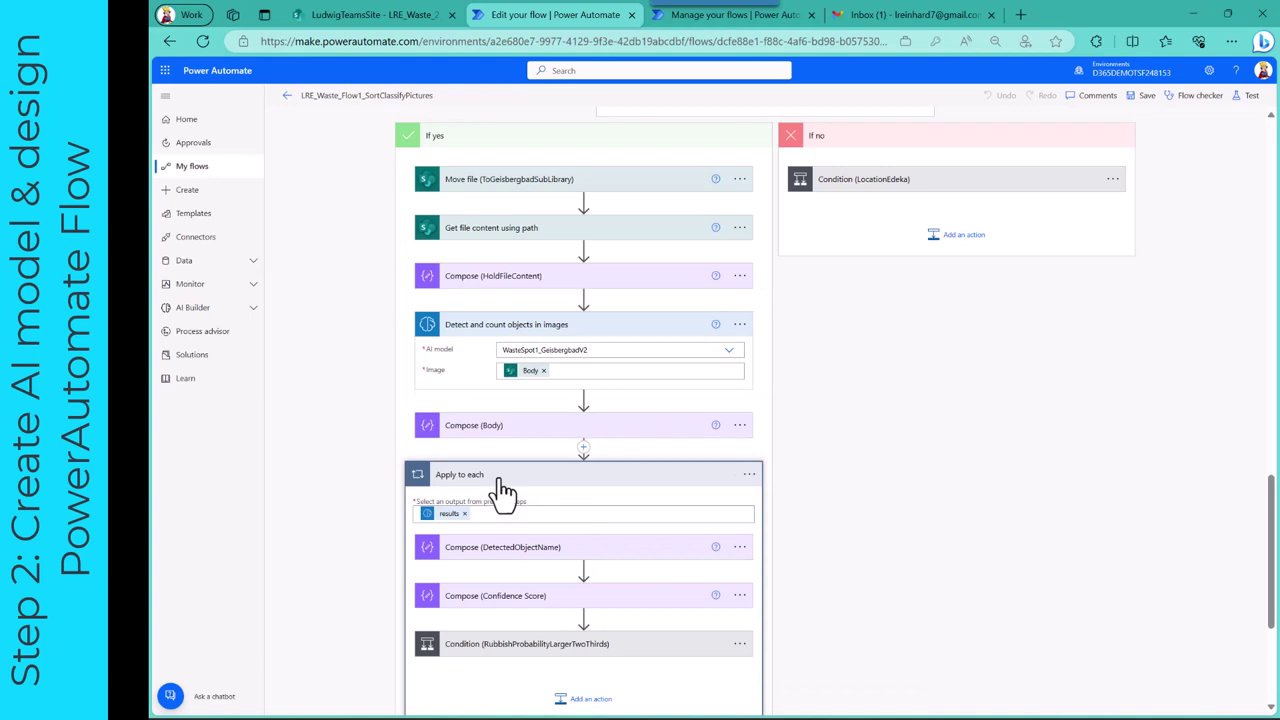
{"action": "scroll", "coordinate": [500, 488], "scroll_direction": "down", "scroll_amount": 1}
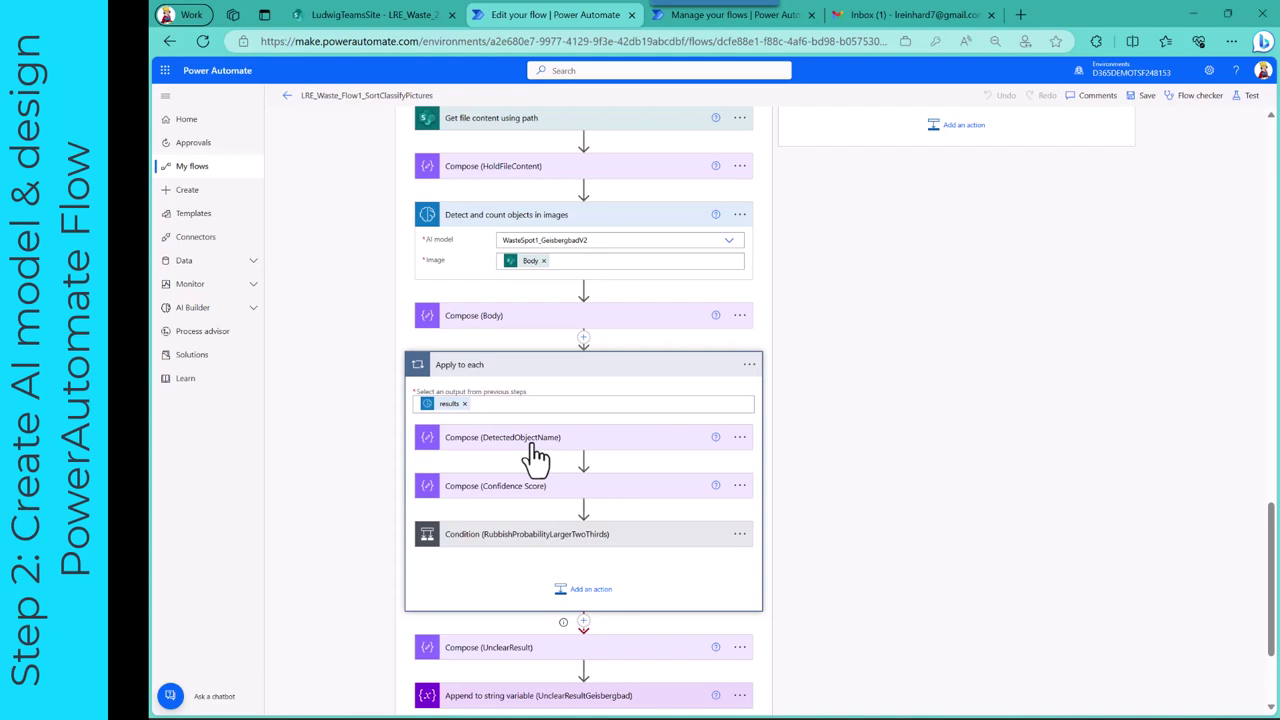
{"action": "left_click", "coordinate": [526, 490]}
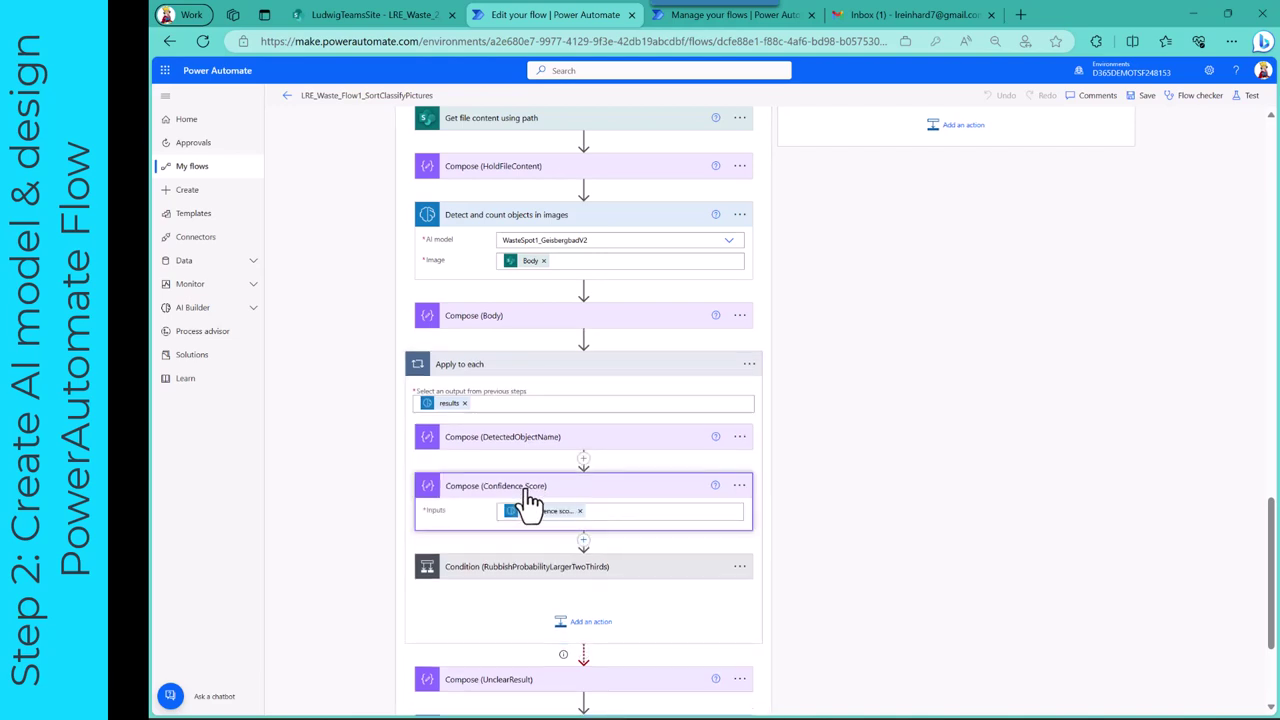
Step: Expand the RubbishProbabilityLargerTwoThirds condition and its yes-branch Append to string variable action to review the criteria and warning text
{"action": "left_click", "coordinate": [521, 572]}
{"action": "scroll", "coordinate": [523, 583], "scroll_direction": "down", "scroll_amount": 2}
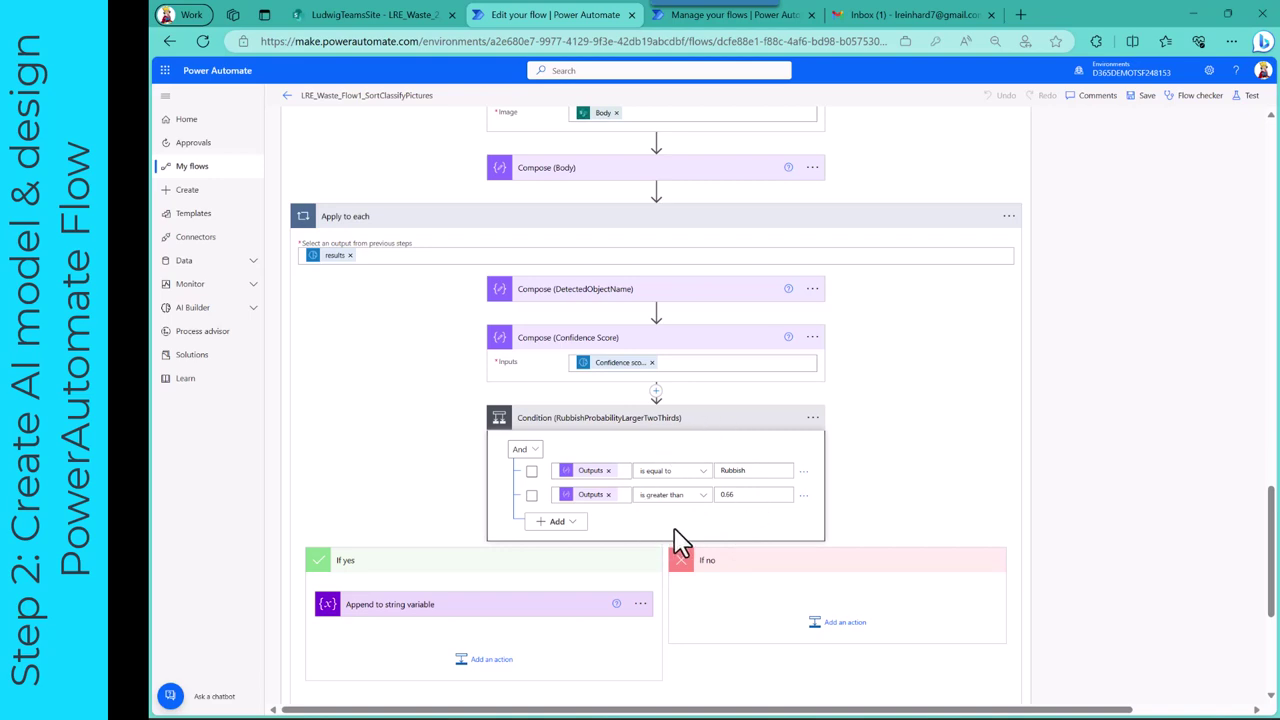
{"action": "scroll", "coordinate": [680, 535], "scroll_direction": "down", "scroll_amount": 1}
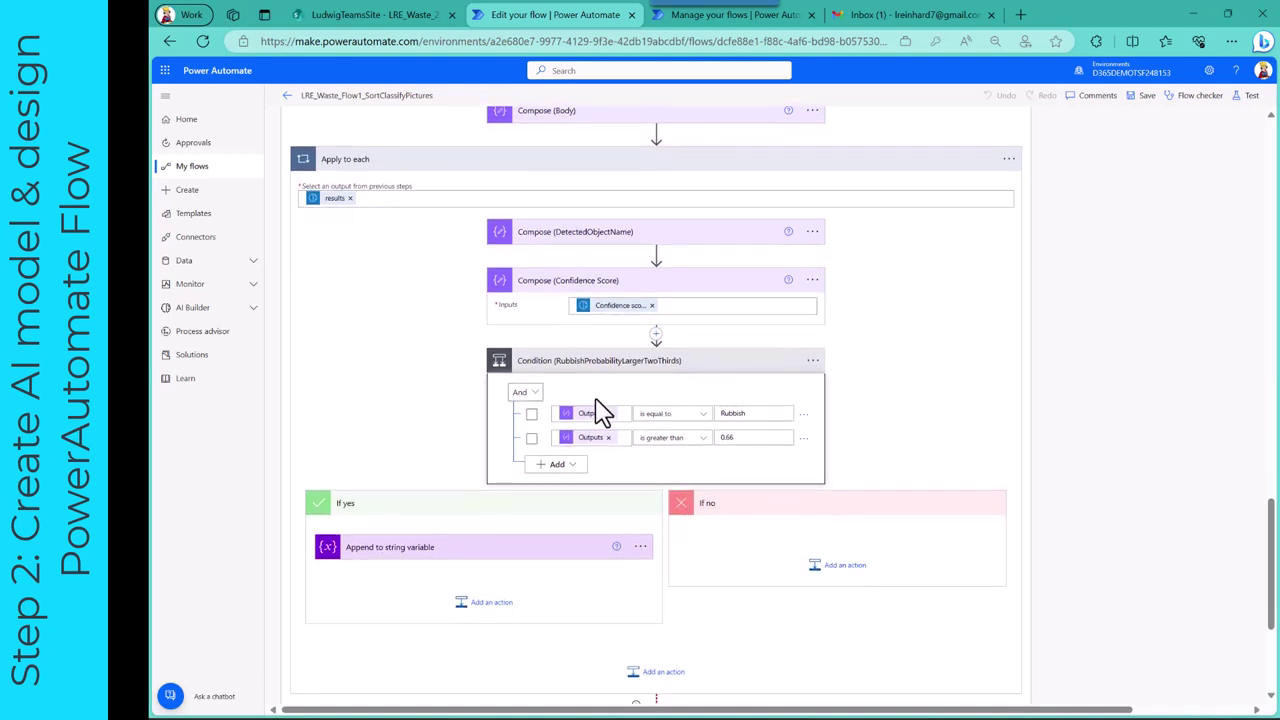
{"action": "left_click", "coordinate": [455, 568]}
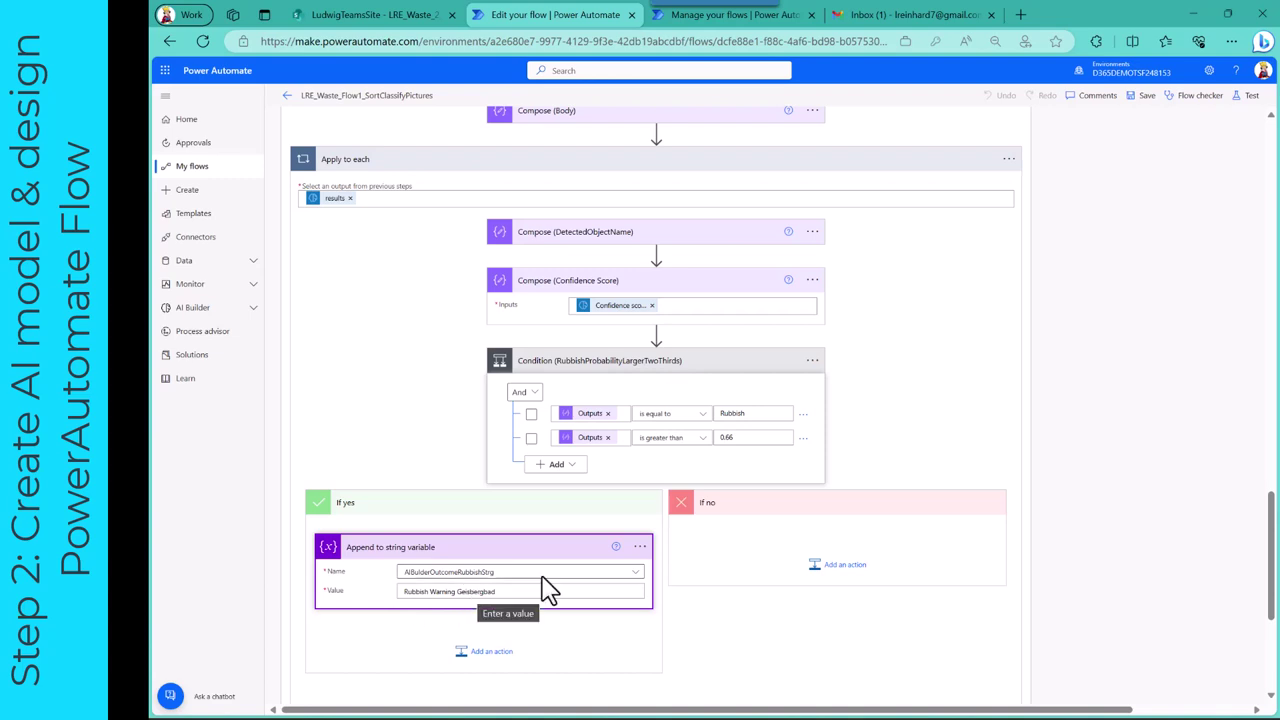
{"action": "scroll", "coordinate": [870, 457], "scroll_direction": "up", "scroll_amount": 5}
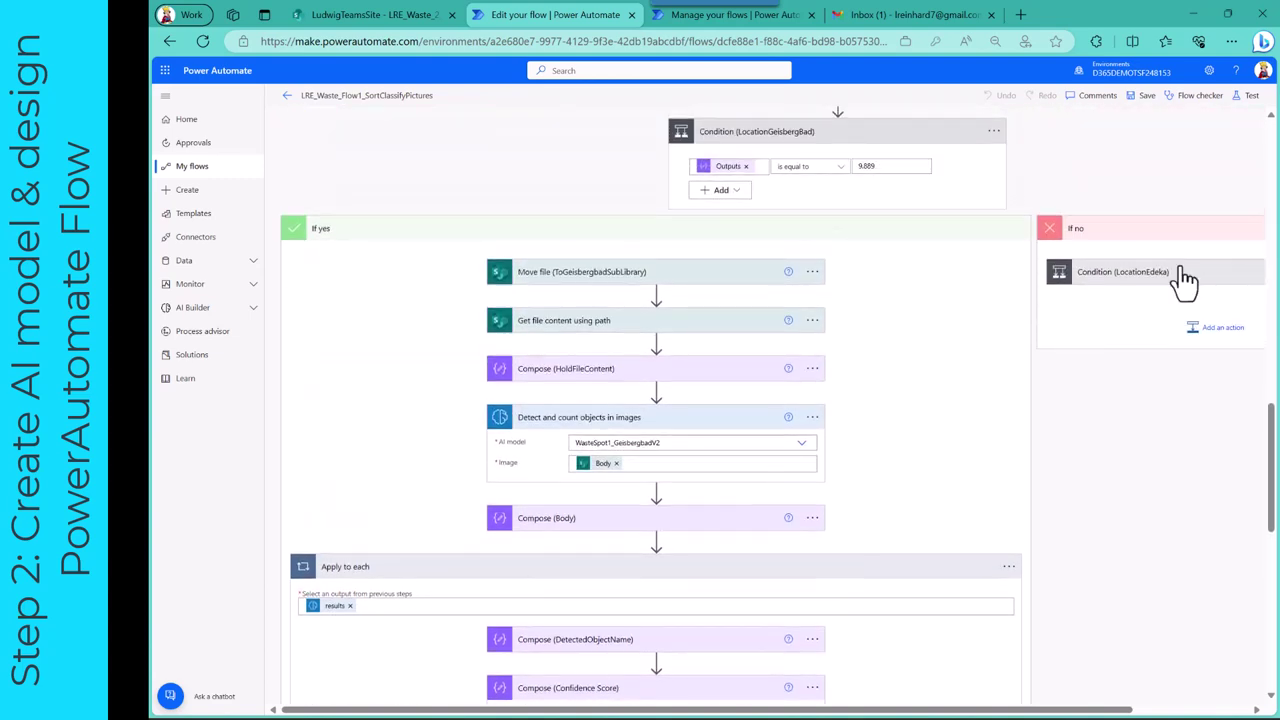
{"action": "scroll", "coordinate": [966, 460], "scroll_direction": "down", "scroll_amount": 5}
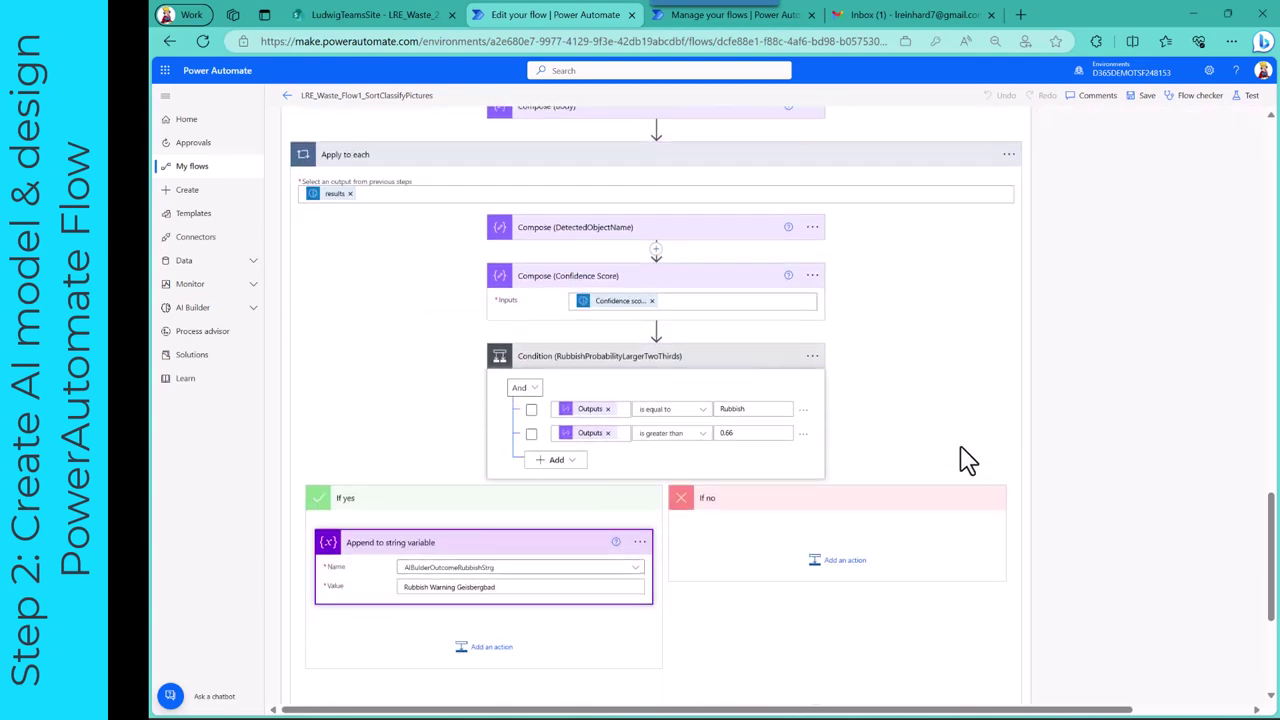
{"action": "scroll", "coordinate": [966, 460], "scroll_direction": "down", "scroll_amount": 2}
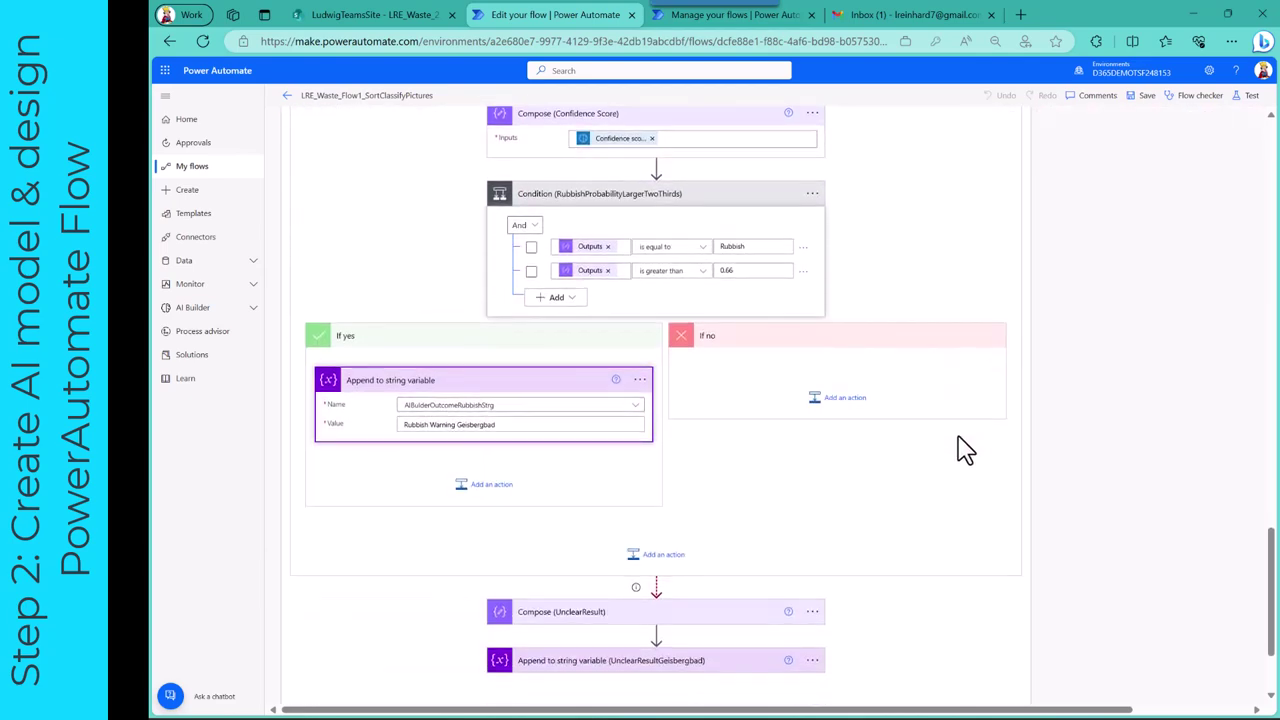
{"action": "scroll", "coordinate": [846, 523], "scroll_direction": "up", "scroll_amount": 1}
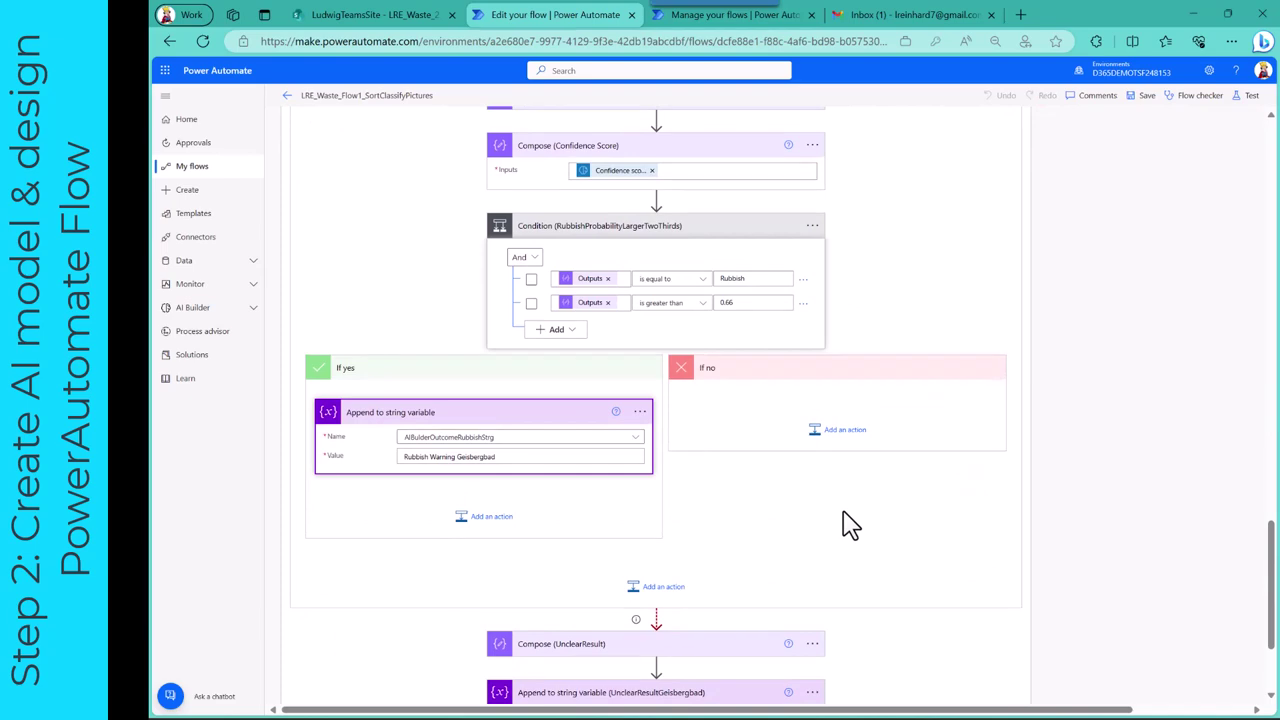
{"action": "scroll", "coordinate": [846, 523], "scroll_direction": "up", "scroll_amount": 3}
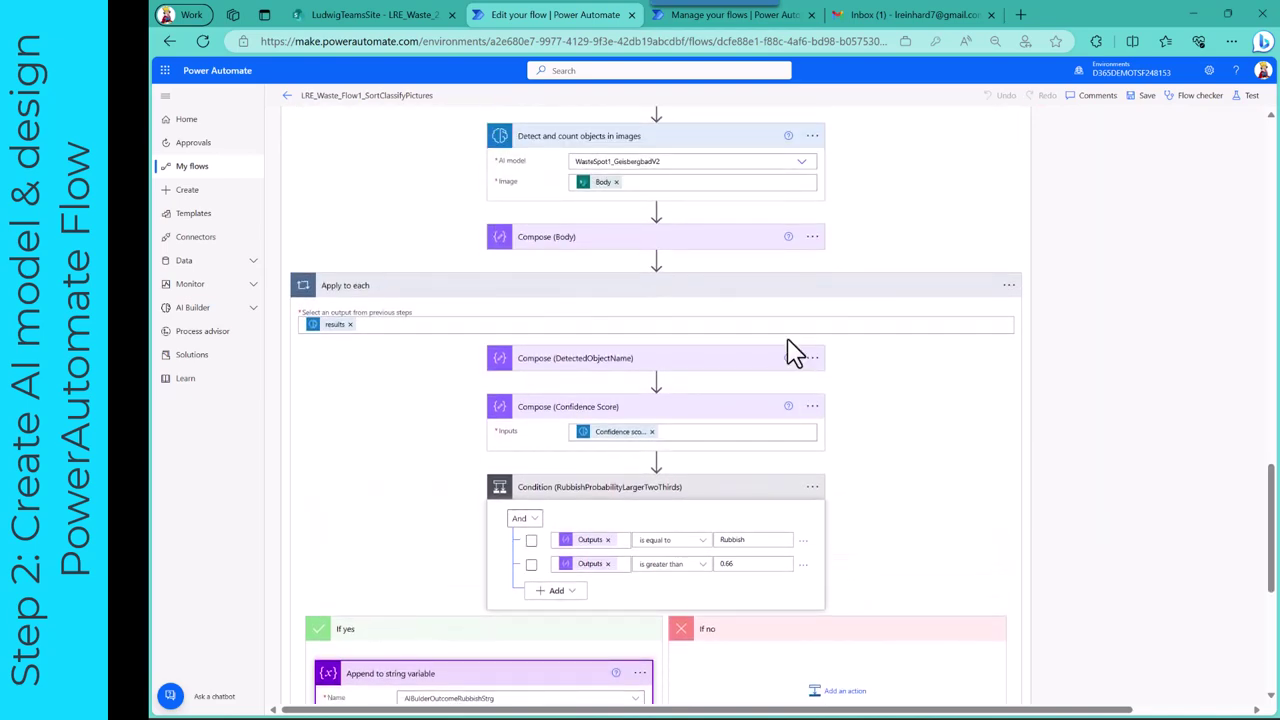
Step: Collapse the Apply to each loop and inspect the Compose (UnclearResult) run-after settings and the UnclearResultGeisbergbad append action, leaving them unchanged
{"action": "left_click", "coordinate": [768, 287]}
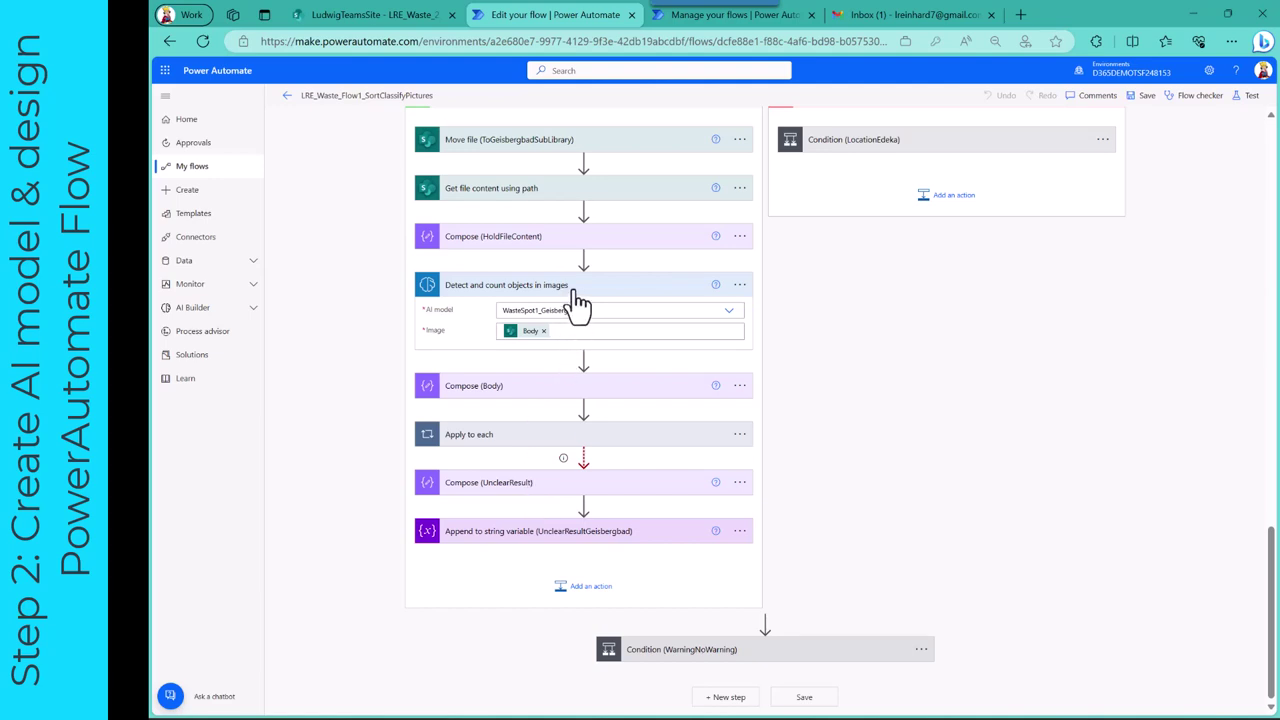
{"action": "left_click", "coordinate": [632, 485]}
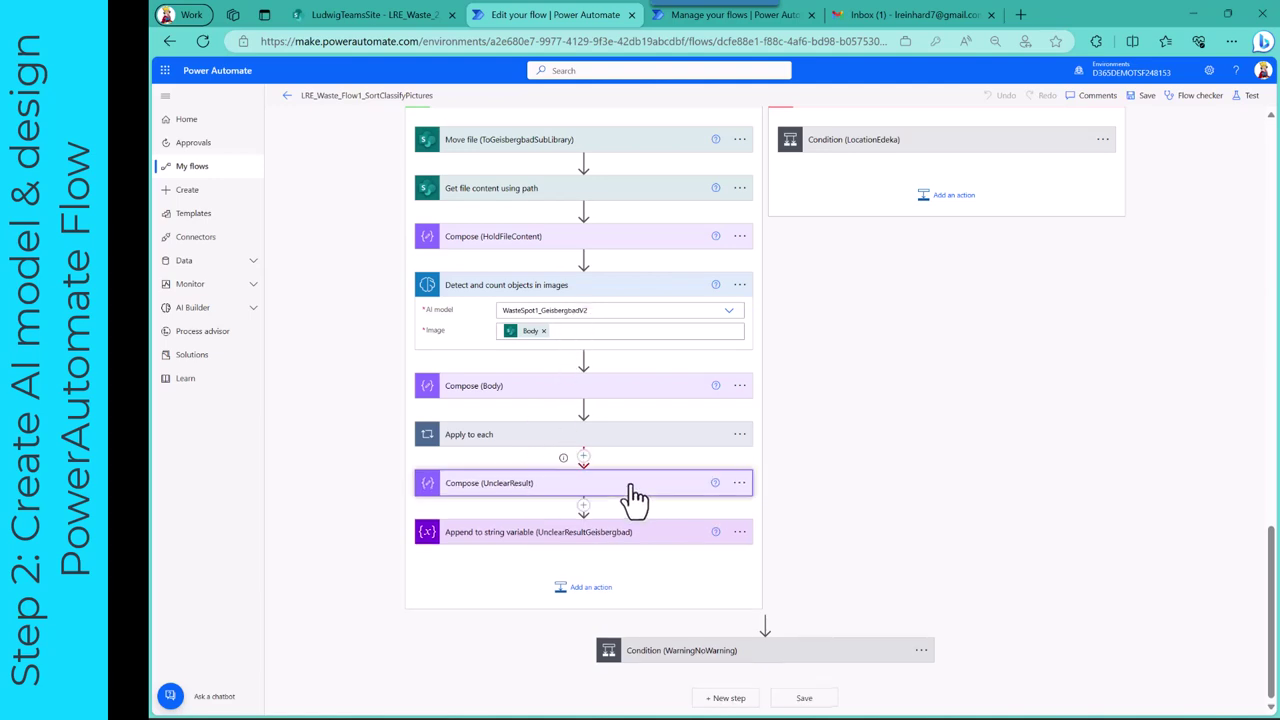
{"action": "left_click", "coordinate": [741, 483]}
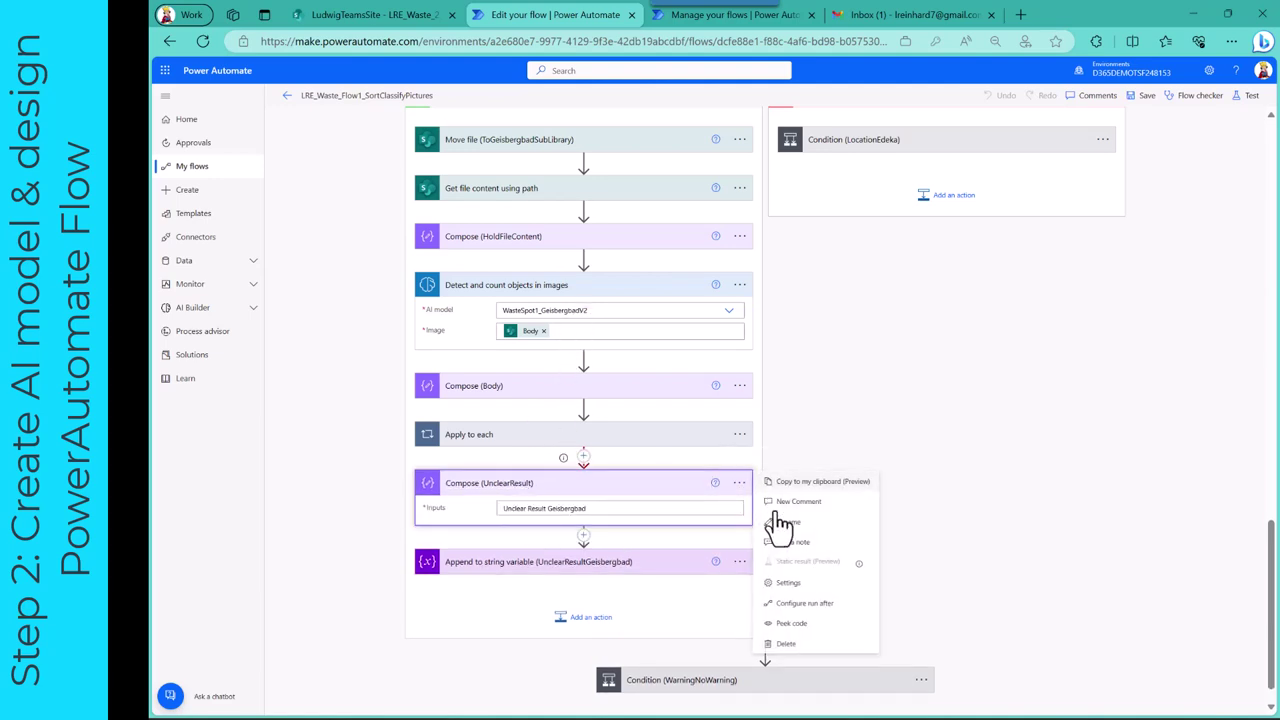
{"action": "left_click", "coordinate": [789, 604]}
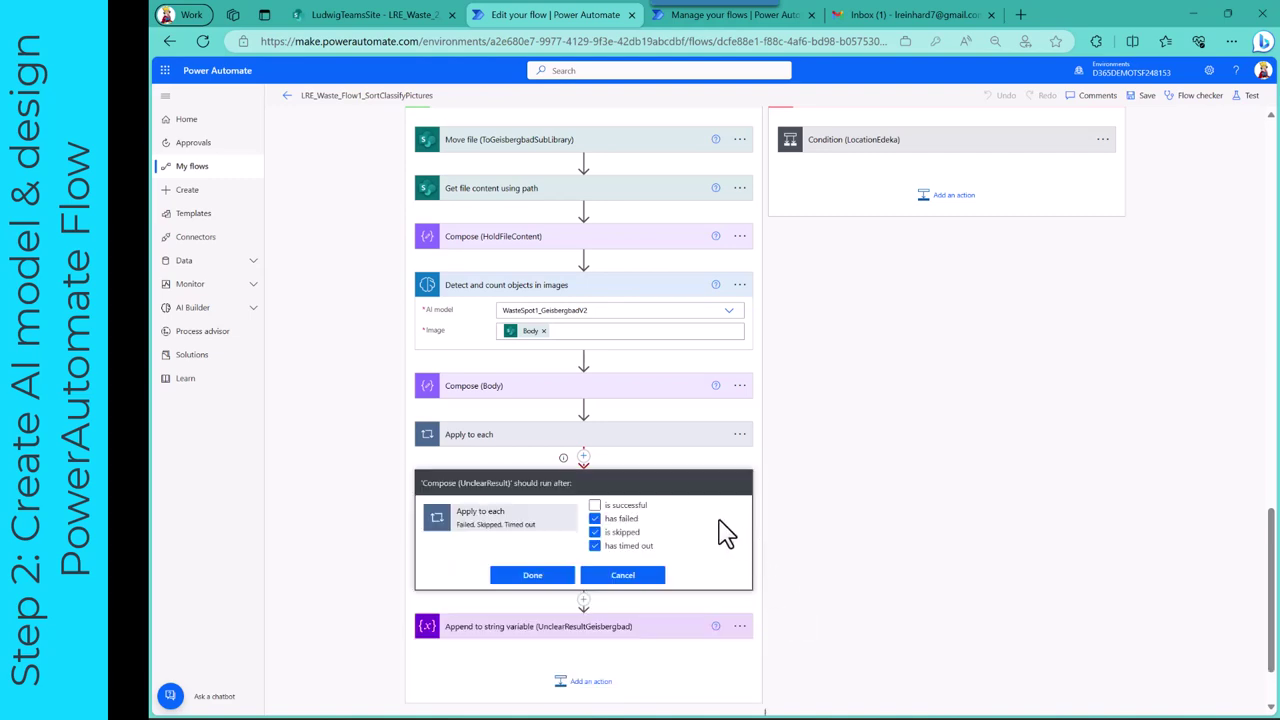
{"action": "left_click", "coordinate": [633, 577]}
{"action": "left_click", "coordinate": [553, 566]}
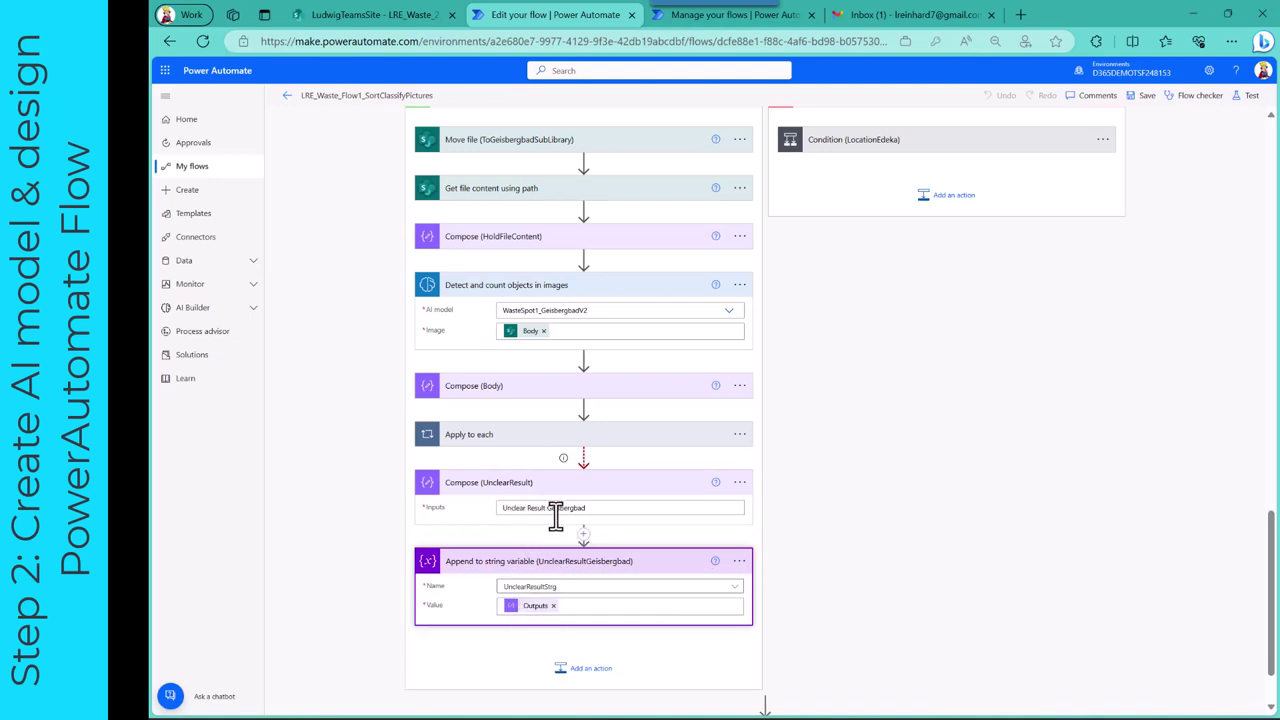
{"action": "left_click", "coordinate": [633, 484]}
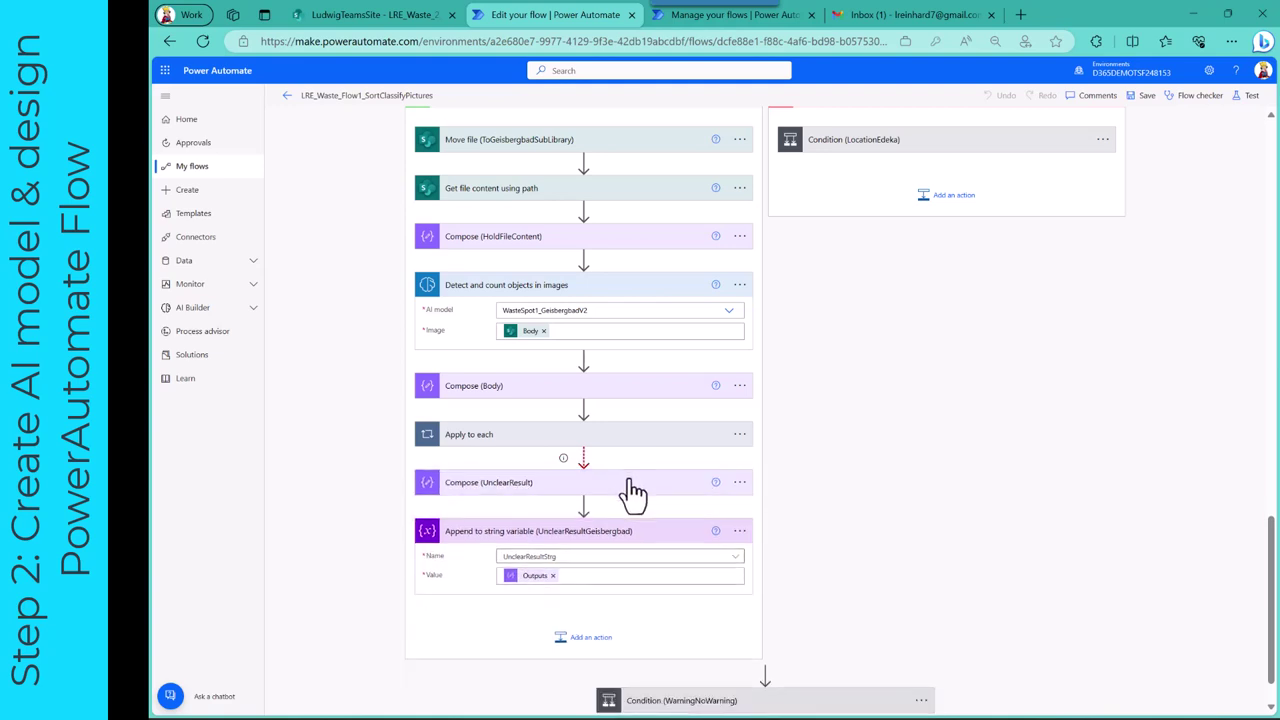
Step: Collapse the LocationGeisbergBad condition and expand the WarningNoWarning condition to review its criteria and both branches
{"action": "scroll", "coordinate": [648, 405], "scroll_direction": "up", "scroll_amount": 1}
{"action": "scroll", "coordinate": [648, 405], "scroll_direction": "up", "scroll_amount": 2}
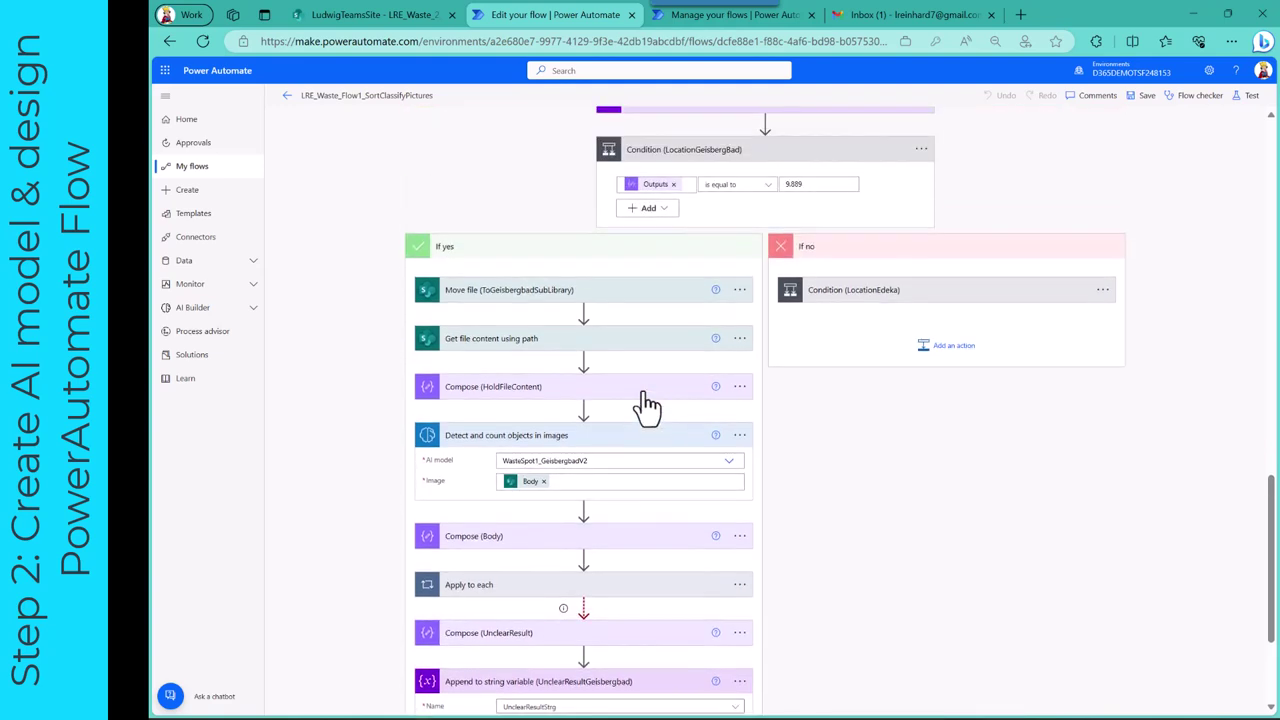
{"action": "left_click", "coordinate": [710, 158]}
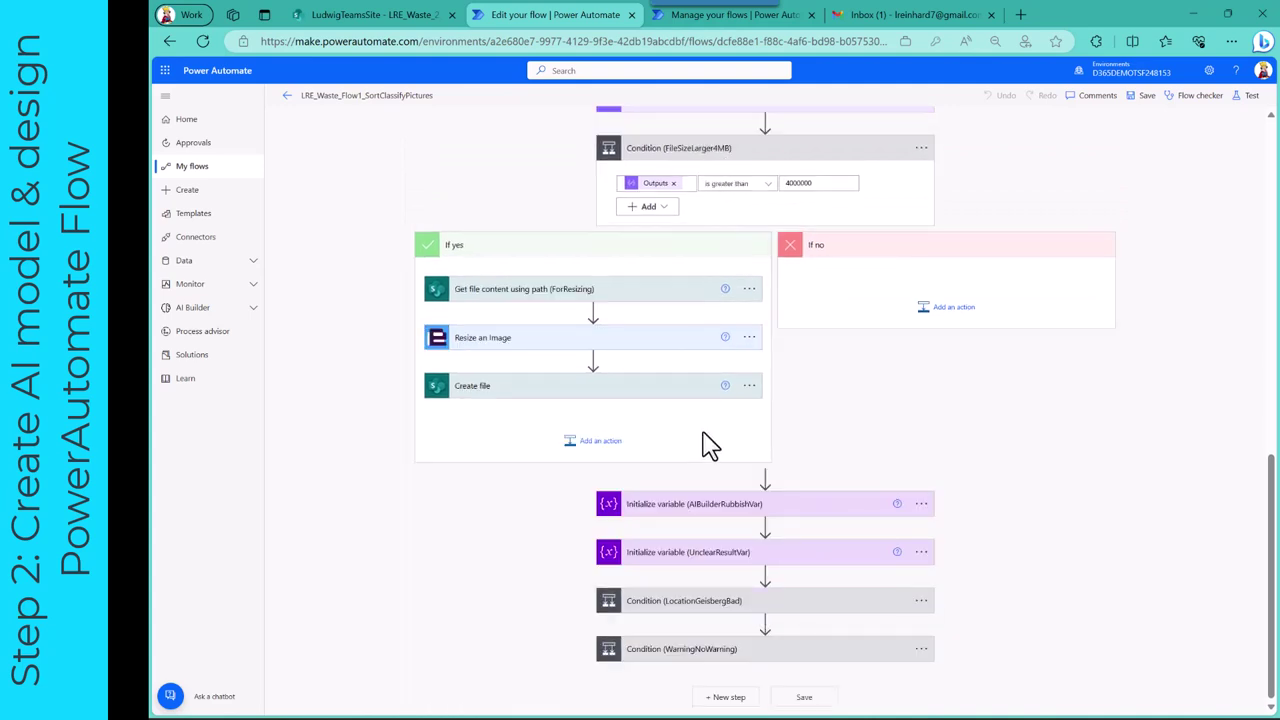
{"action": "left_click", "coordinate": [697, 652]}
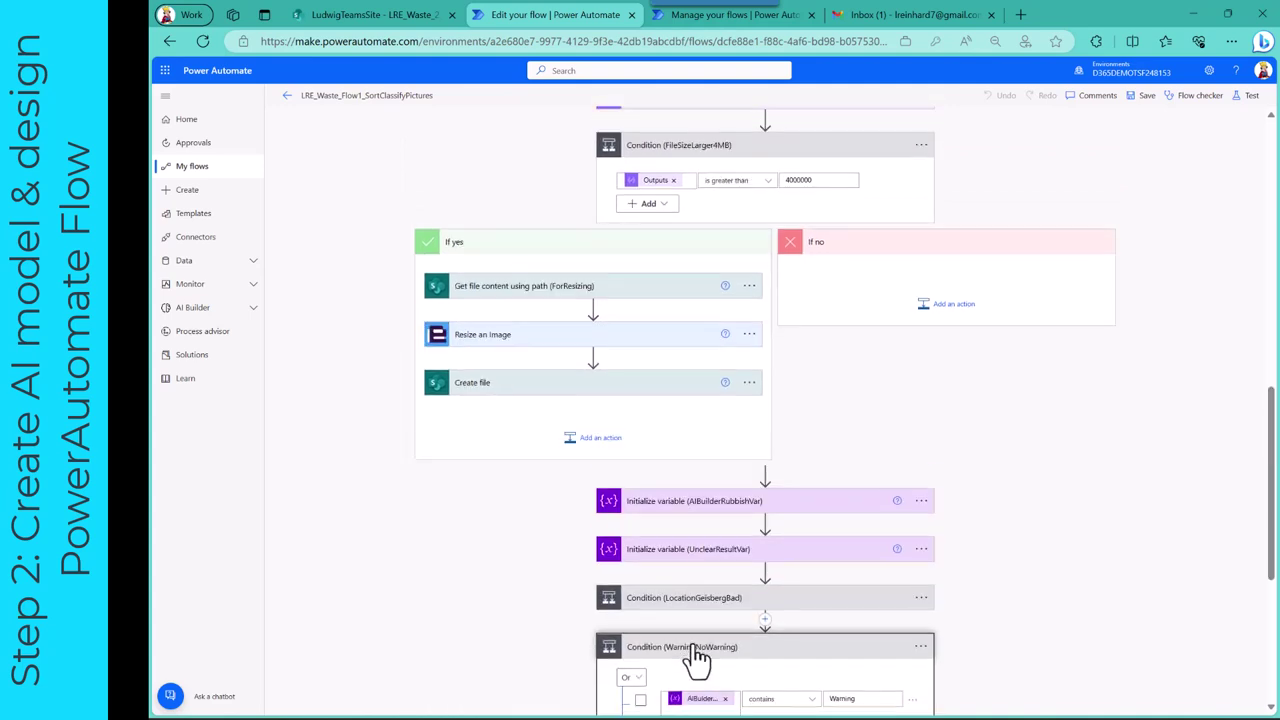
{"action": "scroll", "coordinate": [689, 654], "scroll_direction": "down", "scroll_amount": 3}
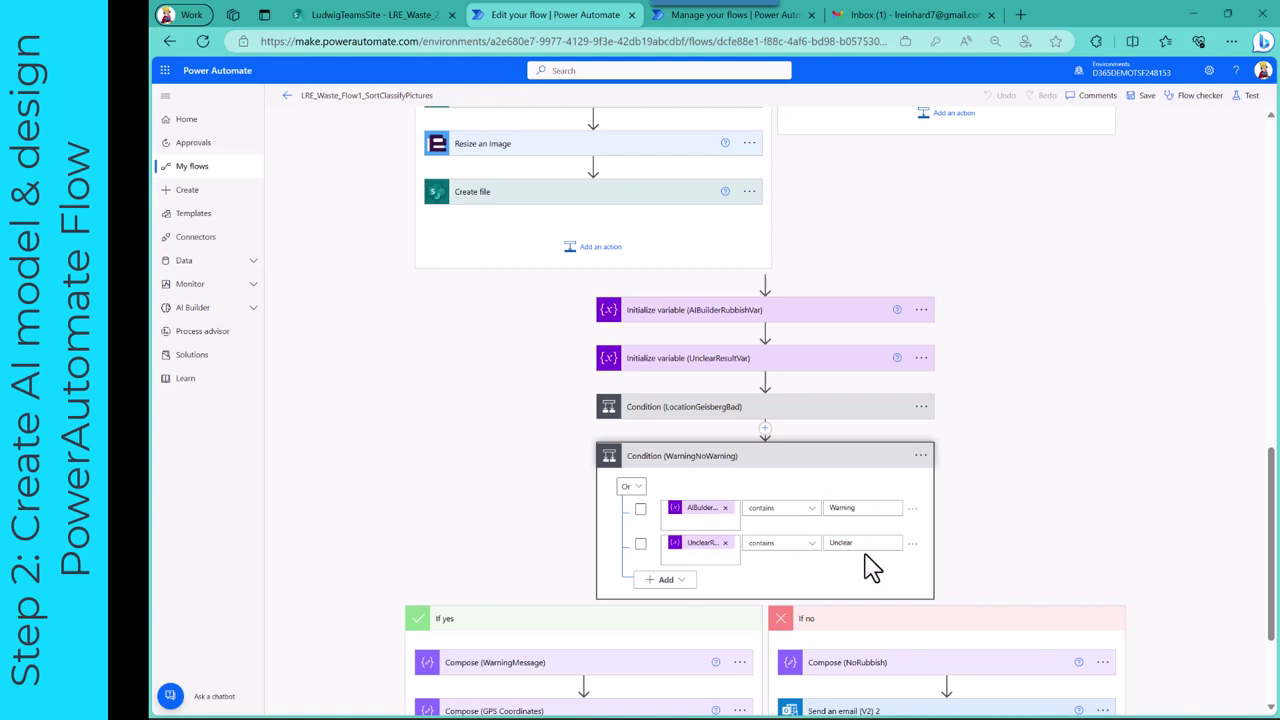
{"action": "scroll", "coordinate": [868, 566], "scroll_direction": "down", "scroll_amount": 3}
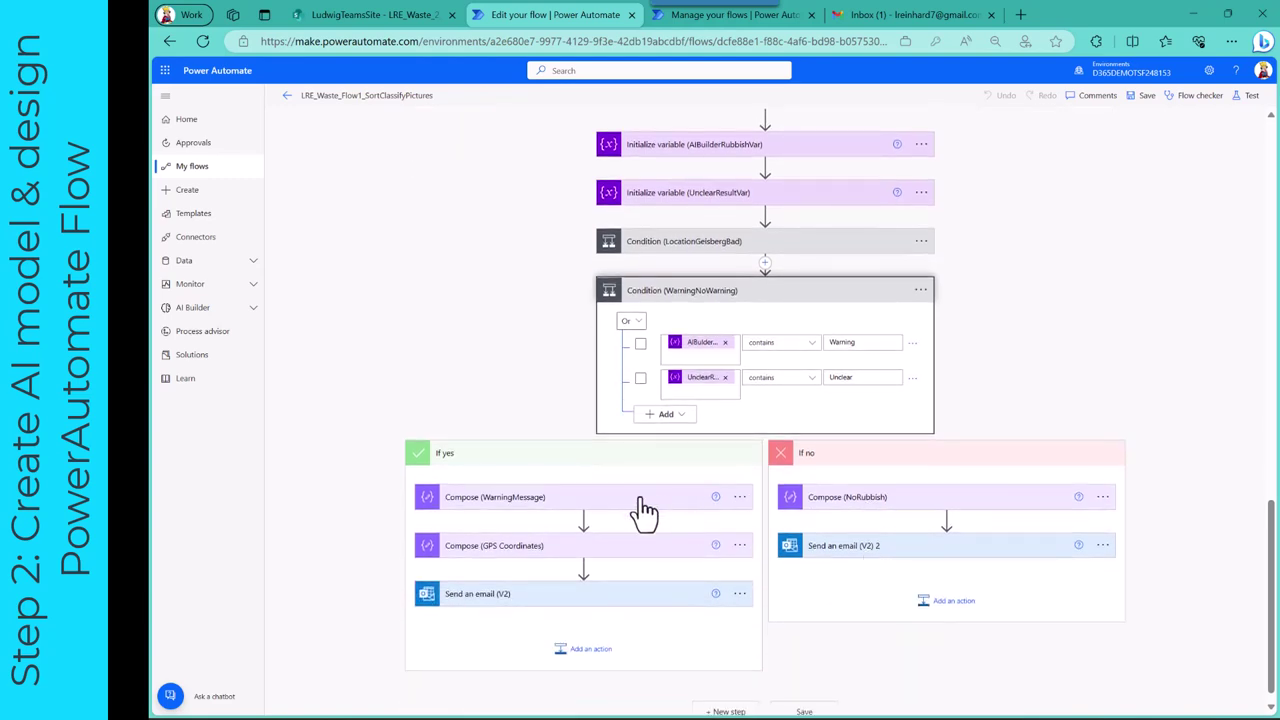
Step: Expand the Compose (GPS Coordinates) action and the email actions in both WarningNoWarning branches to review their contents
{"action": "left_click", "coordinate": [560, 551]}
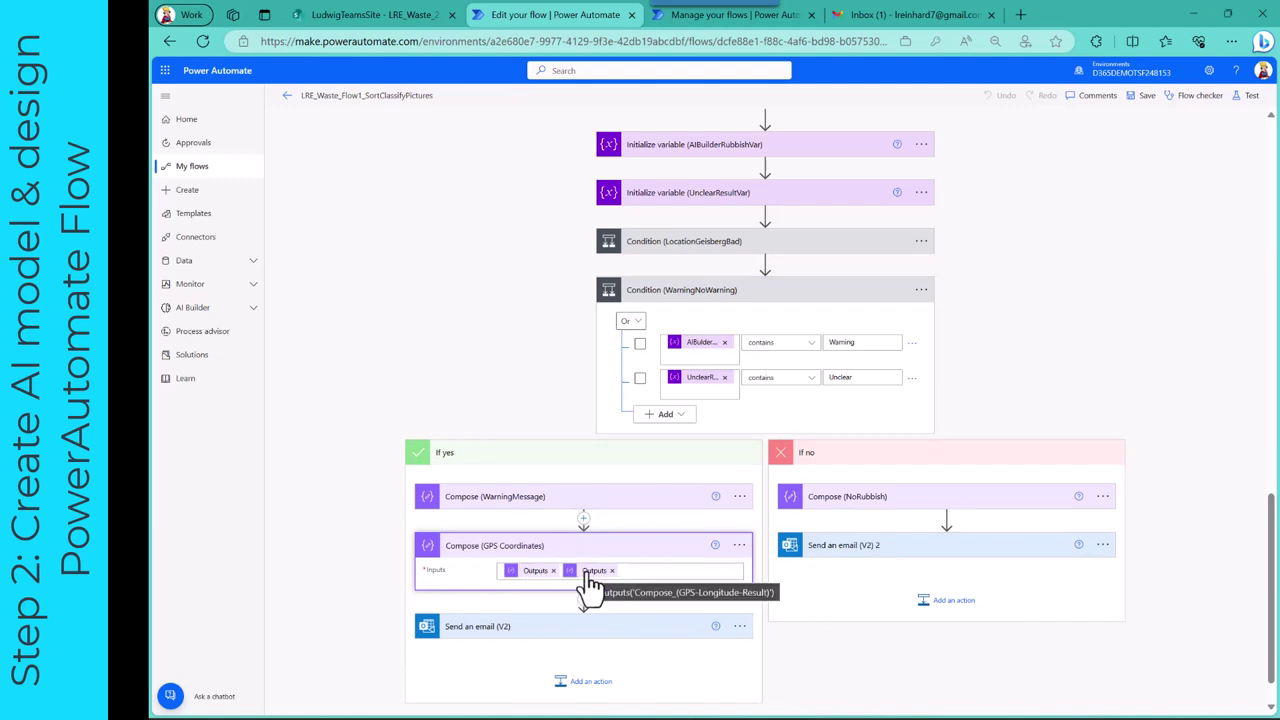
{"action": "left_click", "coordinate": [555, 636]}
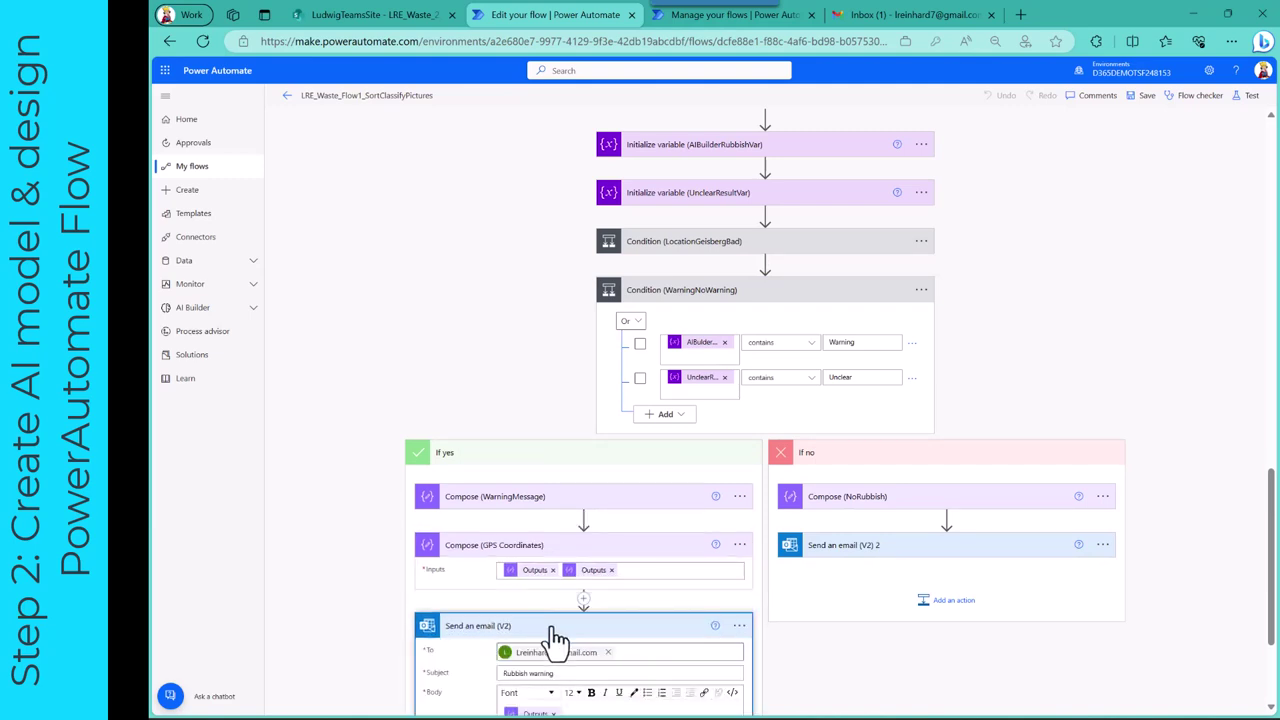
{"action": "scroll", "coordinate": [555, 636], "scroll_direction": "down", "scroll_amount": 3}
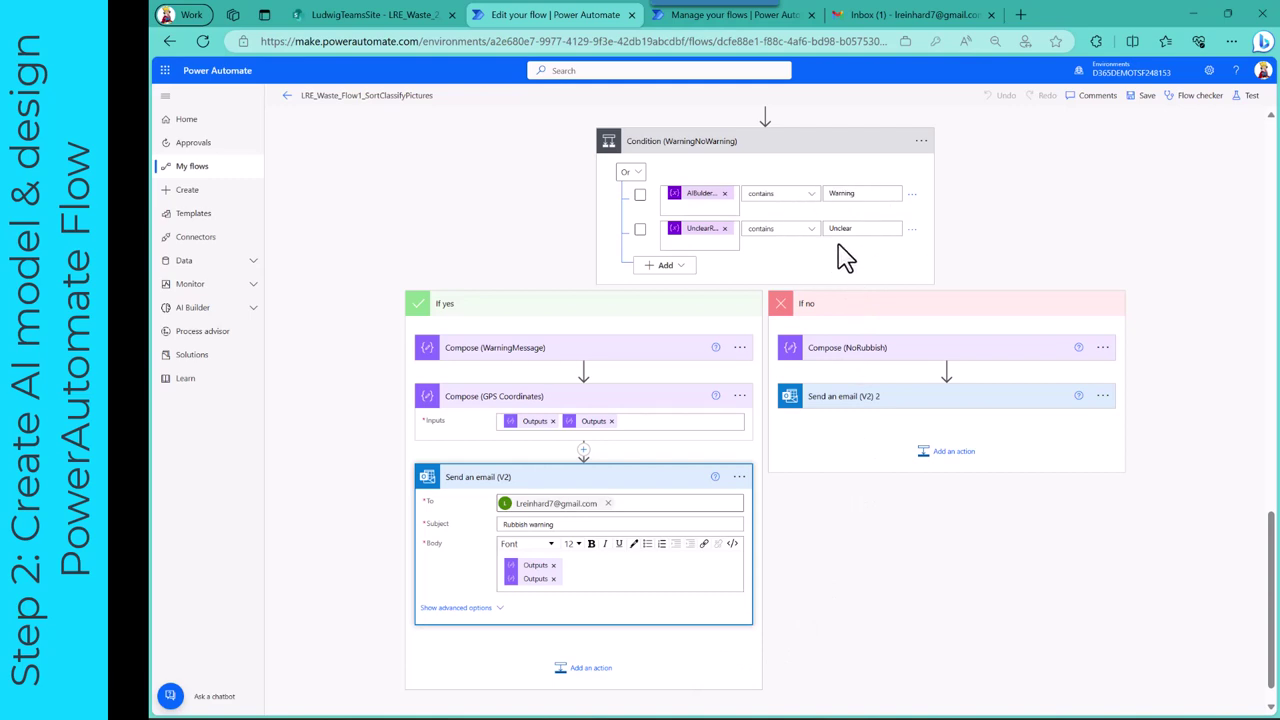
{"action": "left_click", "coordinate": [866, 400]}
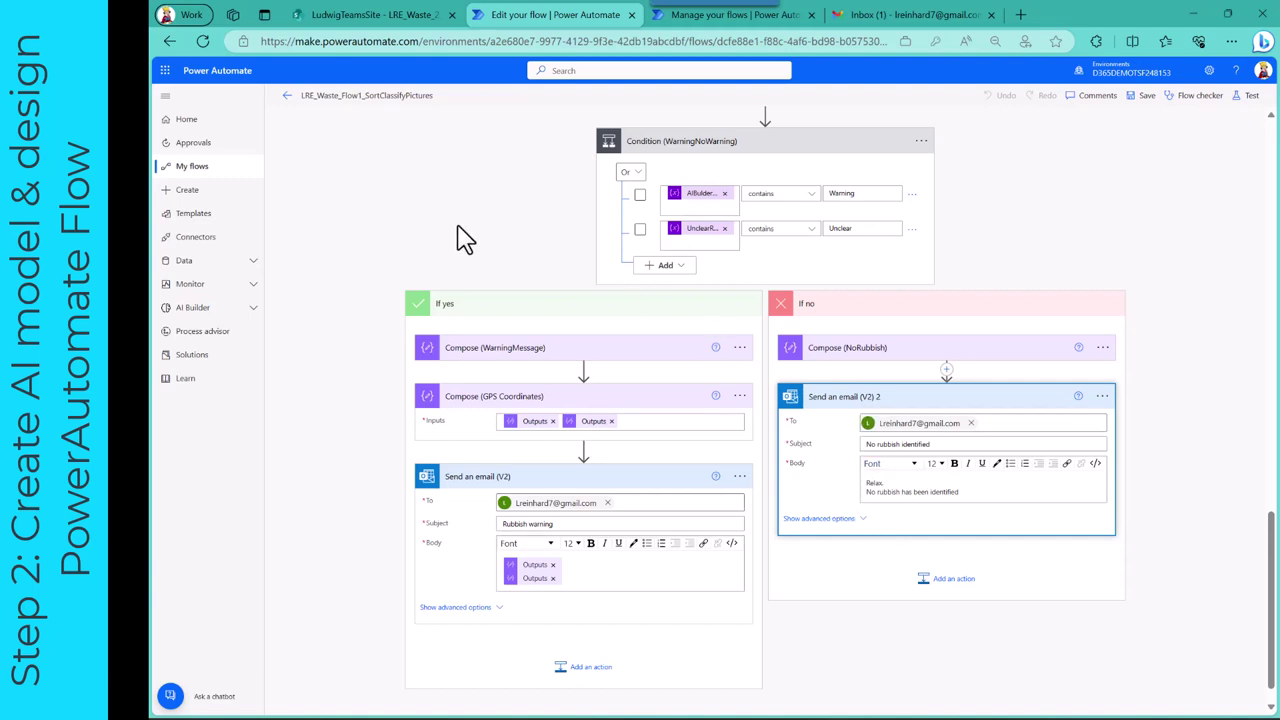
Step: Return to the flow's details, open the Jul 9, 07:00 AM run, and expand its LocationGeisbergBad and LocationEdeka conditions to check their results
{"action": "left_click", "coordinate": [287, 96]}
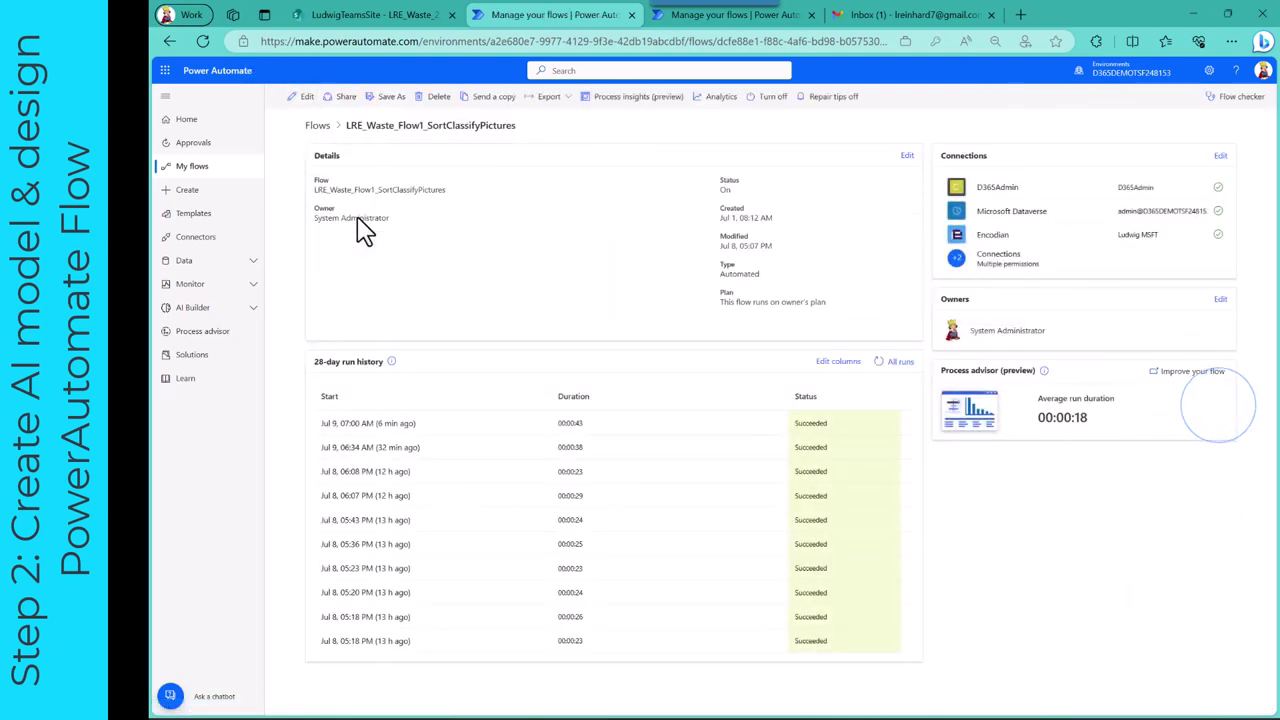
{"action": "left_click", "coordinate": [368, 426]}
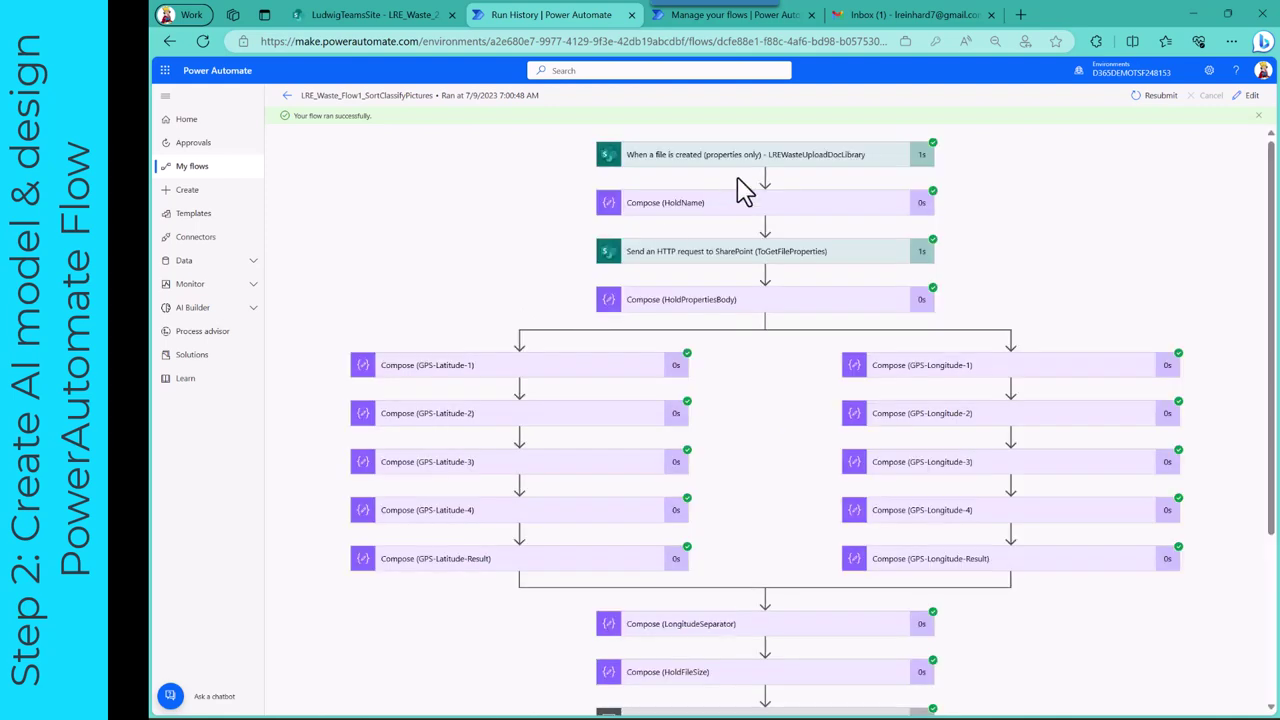
{"action": "scroll", "coordinate": [768, 458], "scroll_direction": "down", "scroll_amount": 3}
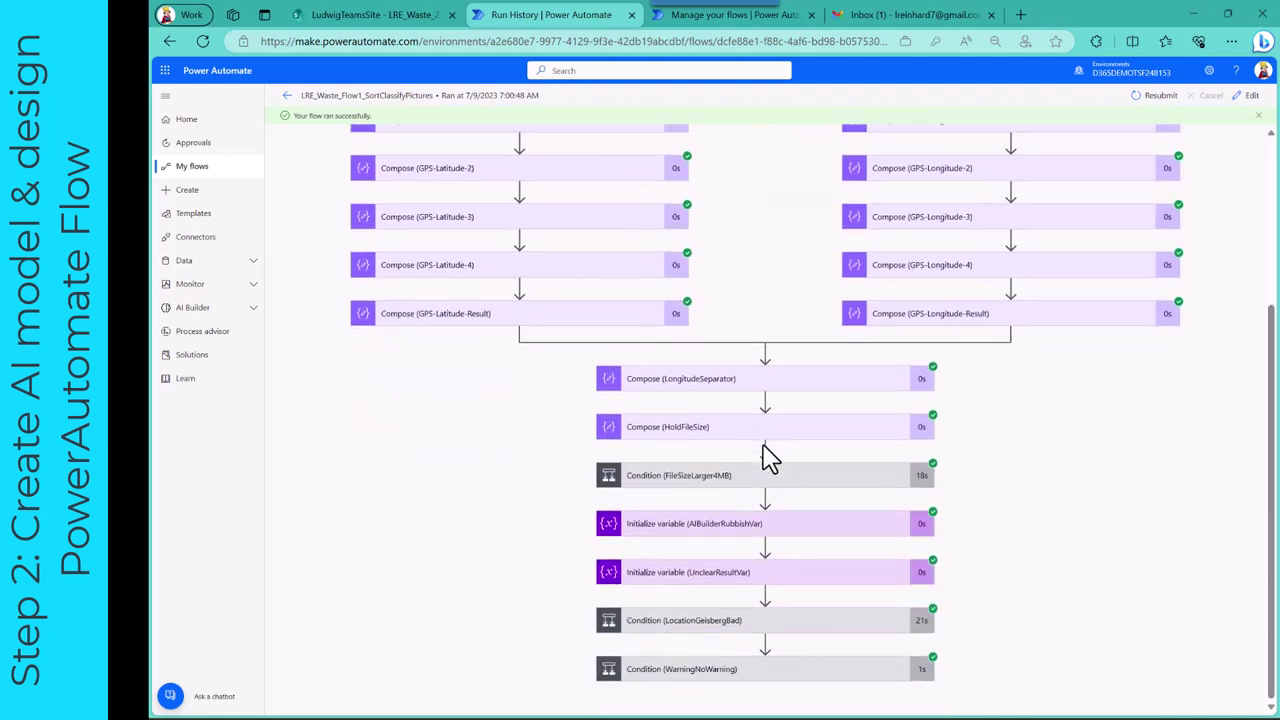
{"action": "left_click", "coordinate": [703, 621]}
{"action": "scroll", "coordinate": [703, 630], "scroll_direction": "down", "scroll_amount": 3}
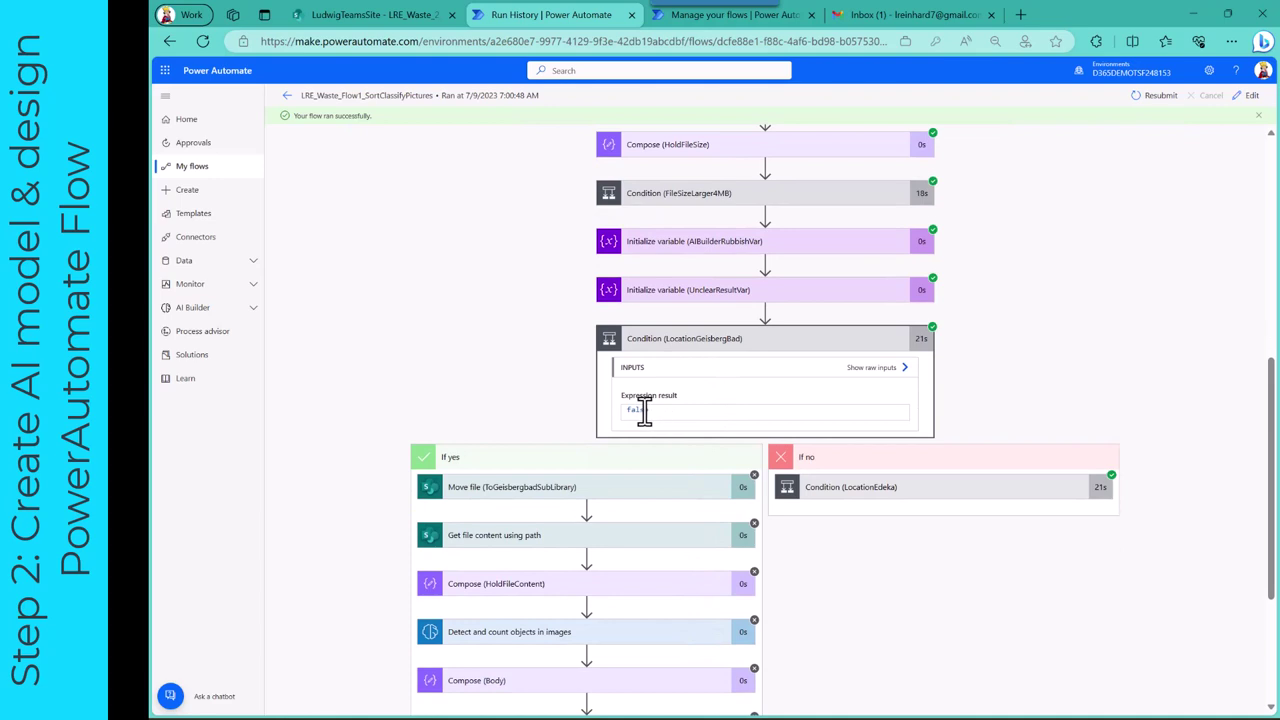
{"action": "left_click", "coordinate": [880, 495]}
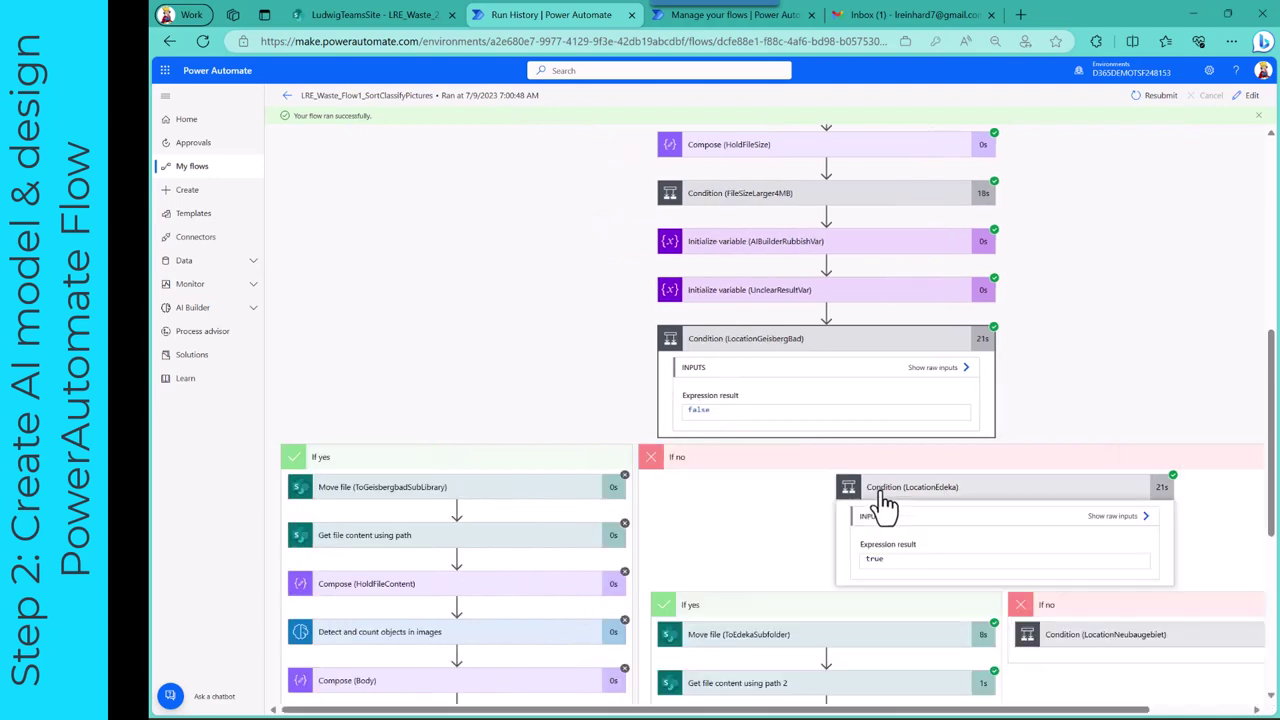
Step: Expand Apply to each 2 in the Edeka branch and check the detected object name and confidence score through the third iteration
{"action": "scroll", "coordinate": [886, 505], "scroll_direction": "down", "scroll_amount": 2}
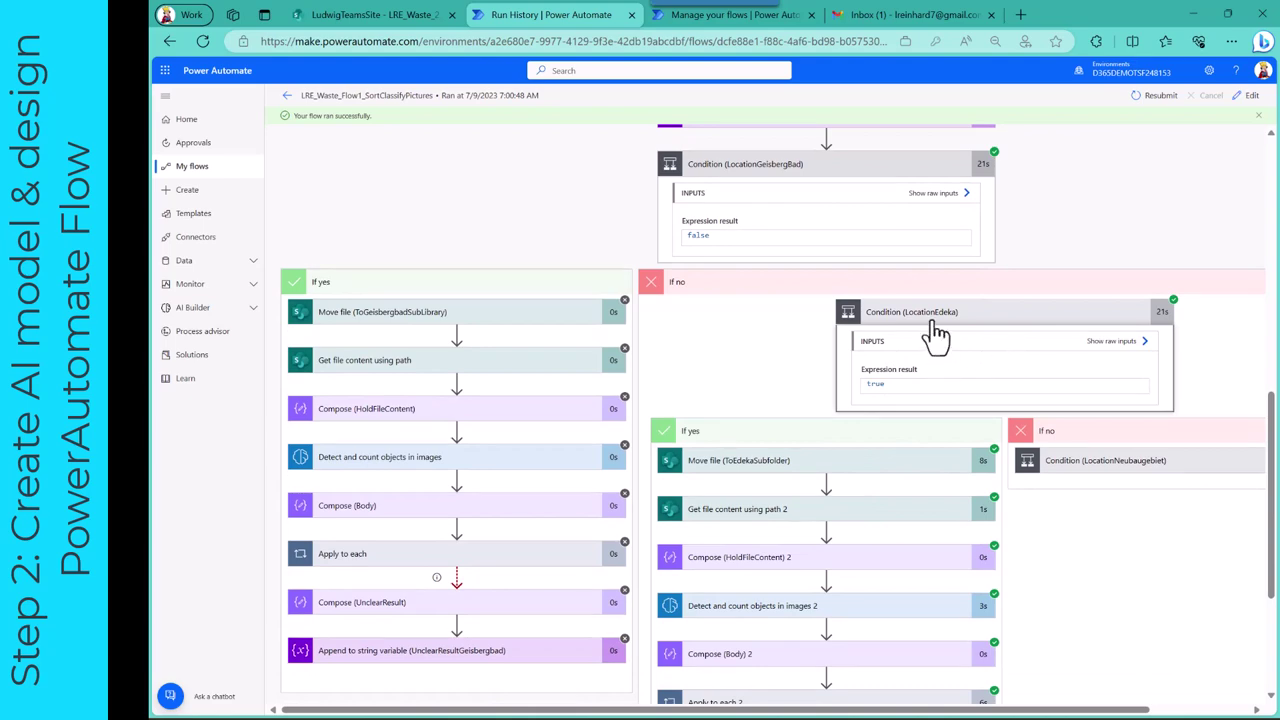
{"action": "scroll", "coordinate": [935, 335], "scroll_direction": "down", "scroll_amount": 1}
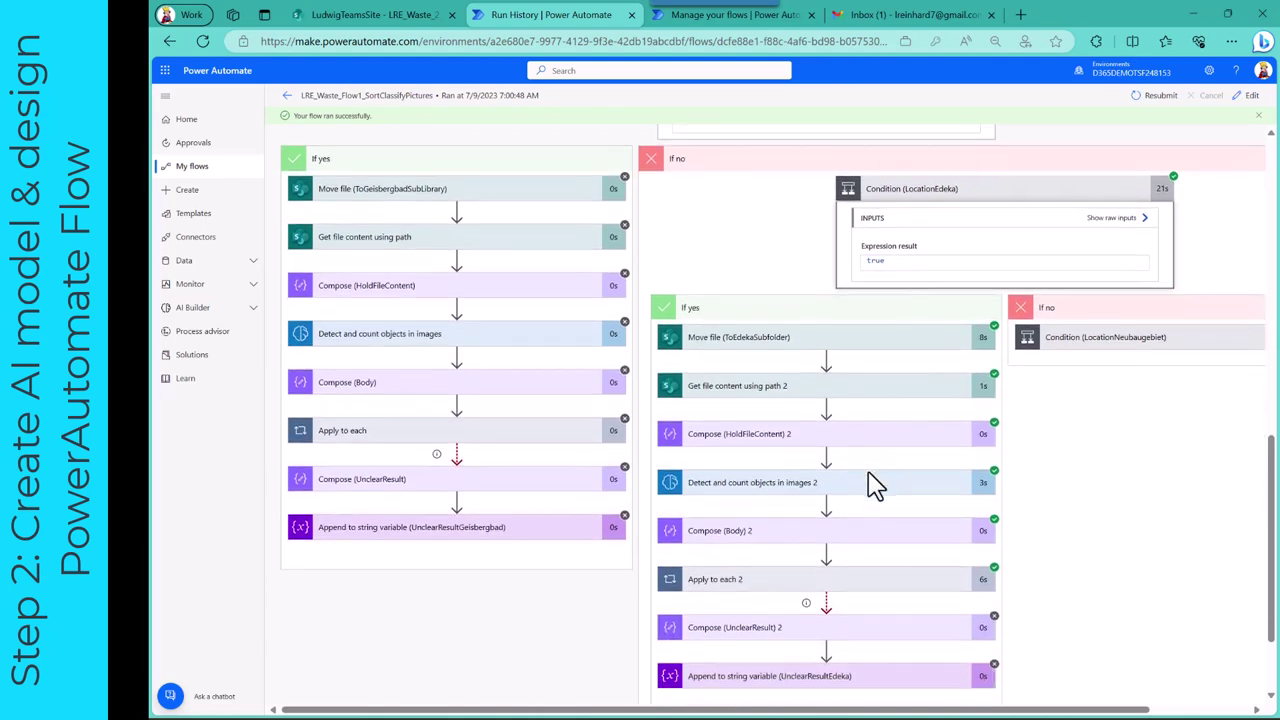
{"action": "scroll", "coordinate": [876, 484], "scroll_direction": "down", "scroll_amount": 1}
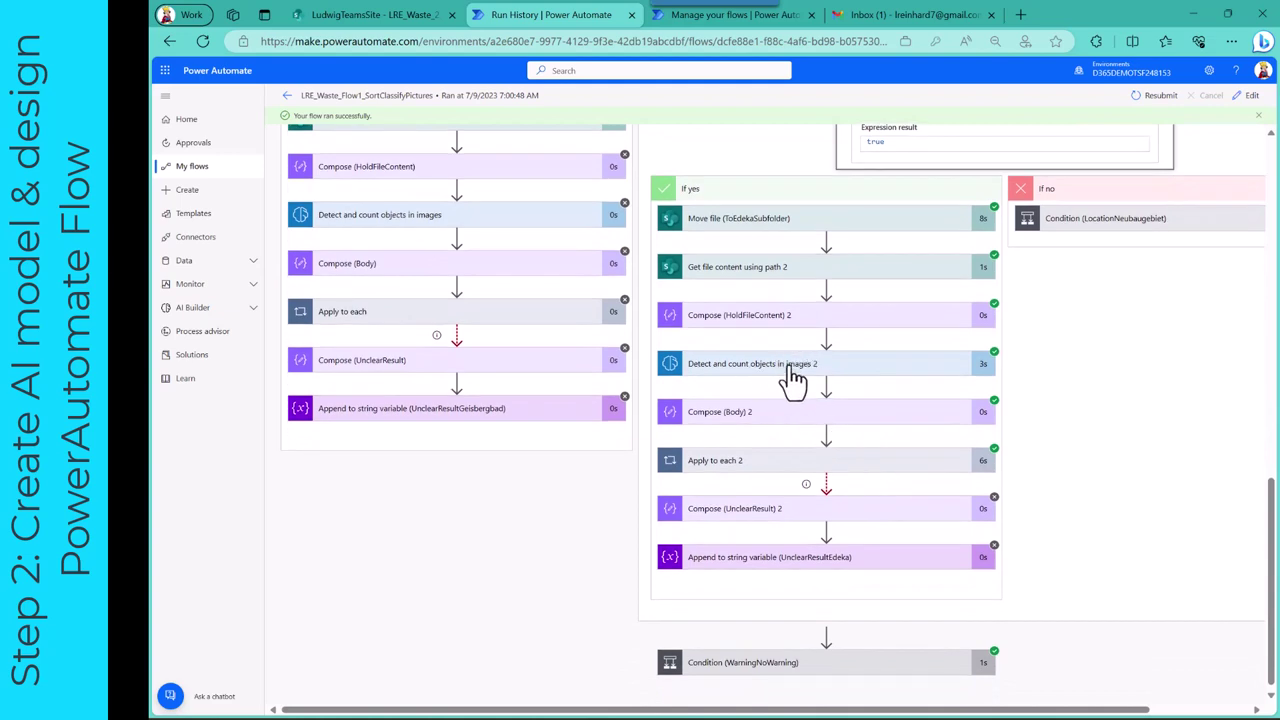
{"action": "left_click", "coordinate": [765, 468]}
{"action": "scroll", "coordinate": [766, 478], "scroll_direction": "down", "scroll_amount": 1}
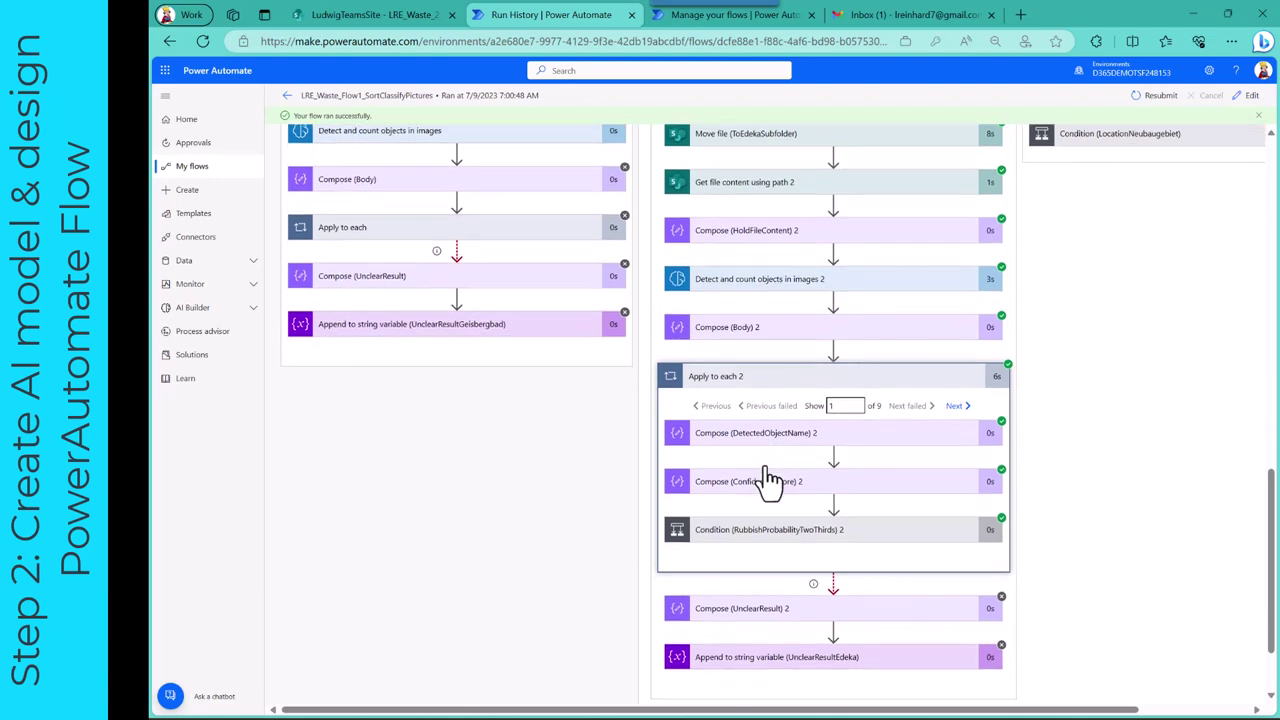
{"action": "left_click", "coordinate": [840, 452]}
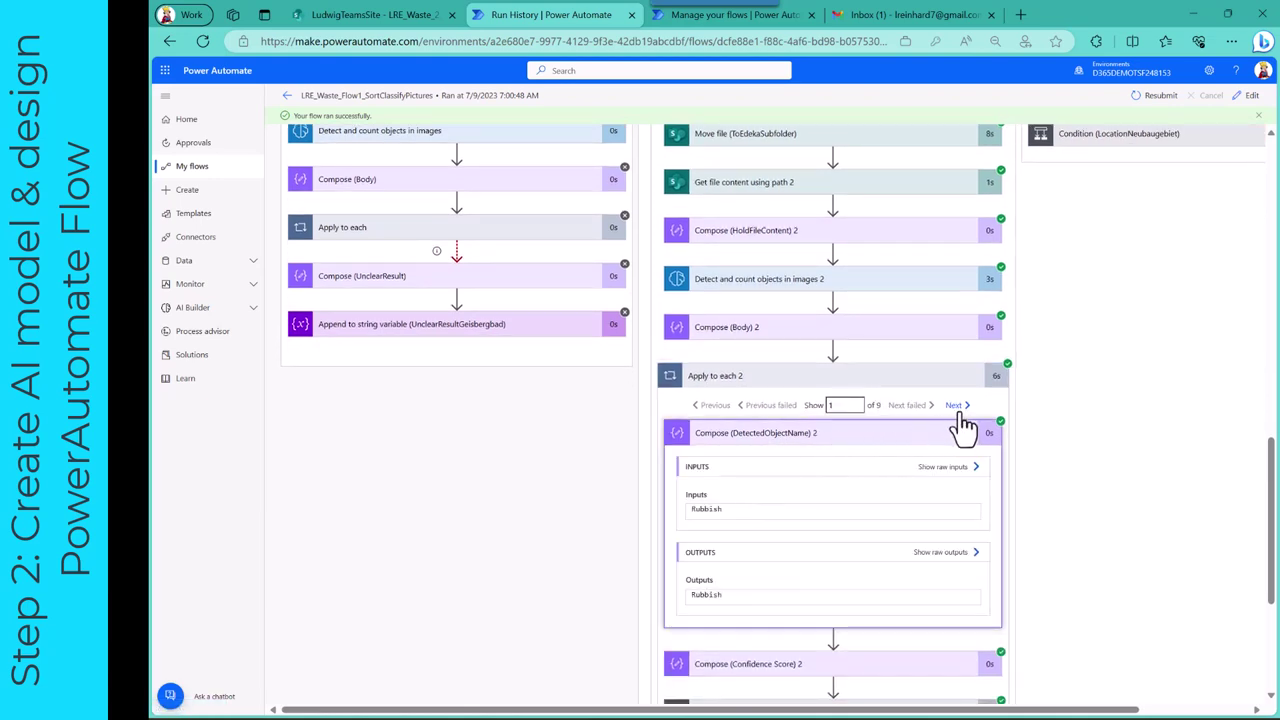
{"action": "left_click", "coordinate": [788, 664]}
{"action": "scroll", "coordinate": [786, 674], "scroll_direction": "down", "scroll_amount": 1}
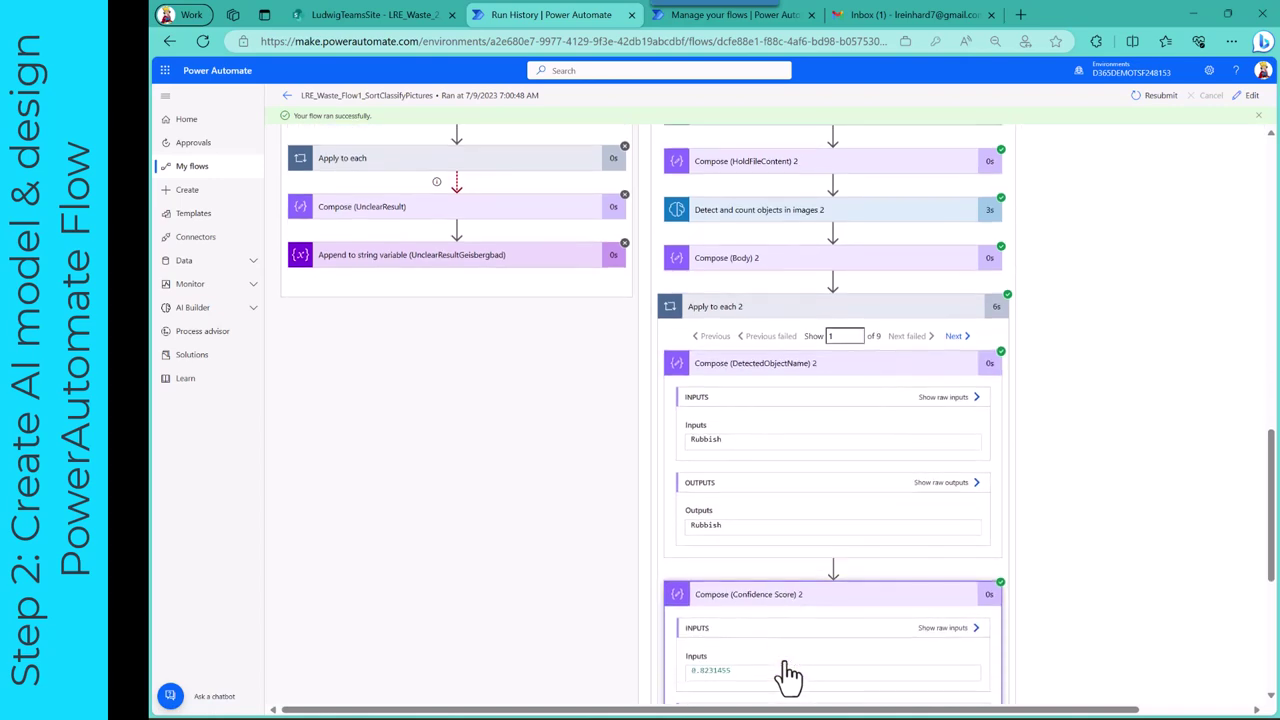
{"action": "left_click", "coordinate": [960, 320]}
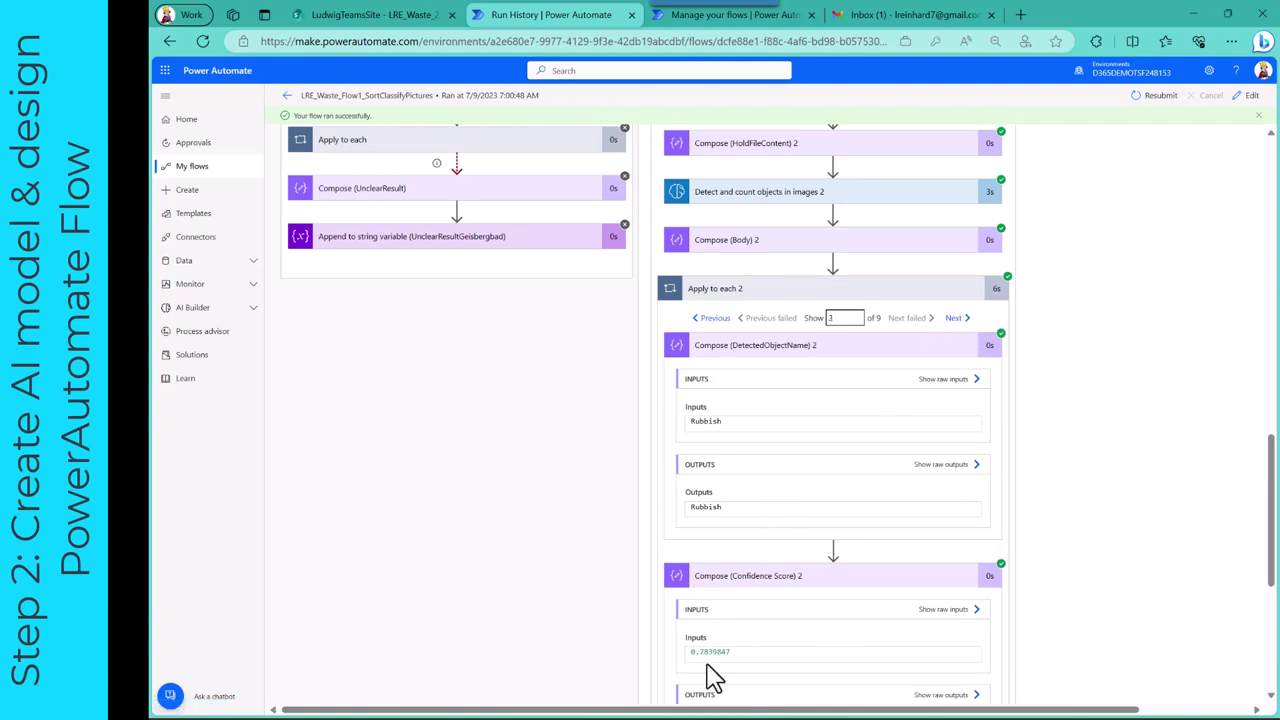
Step: Advance Apply to each 2 to iteration 5, and view the drone photo output by Compose (HoldFileContent) 2
{"action": "left_click", "coordinate": [955, 320]}
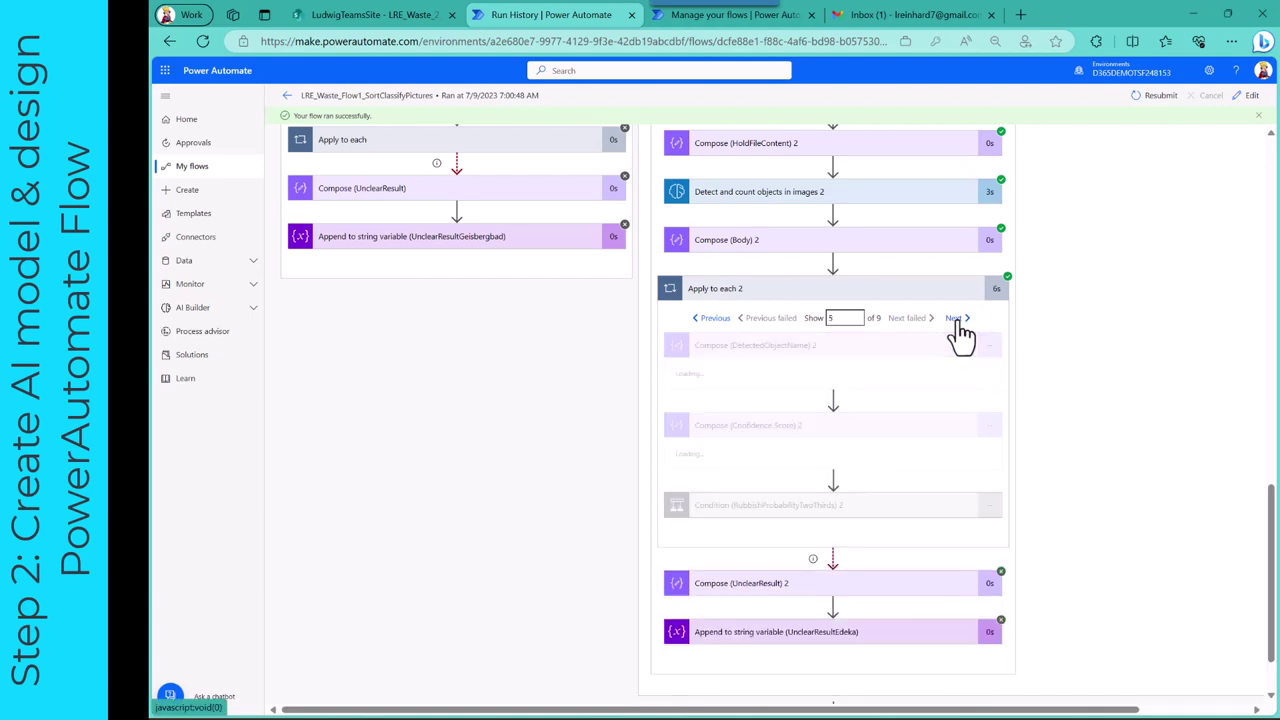
{"action": "scroll", "coordinate": [883, 425], "scroll_direction": "up", "scroll_amount": 3}
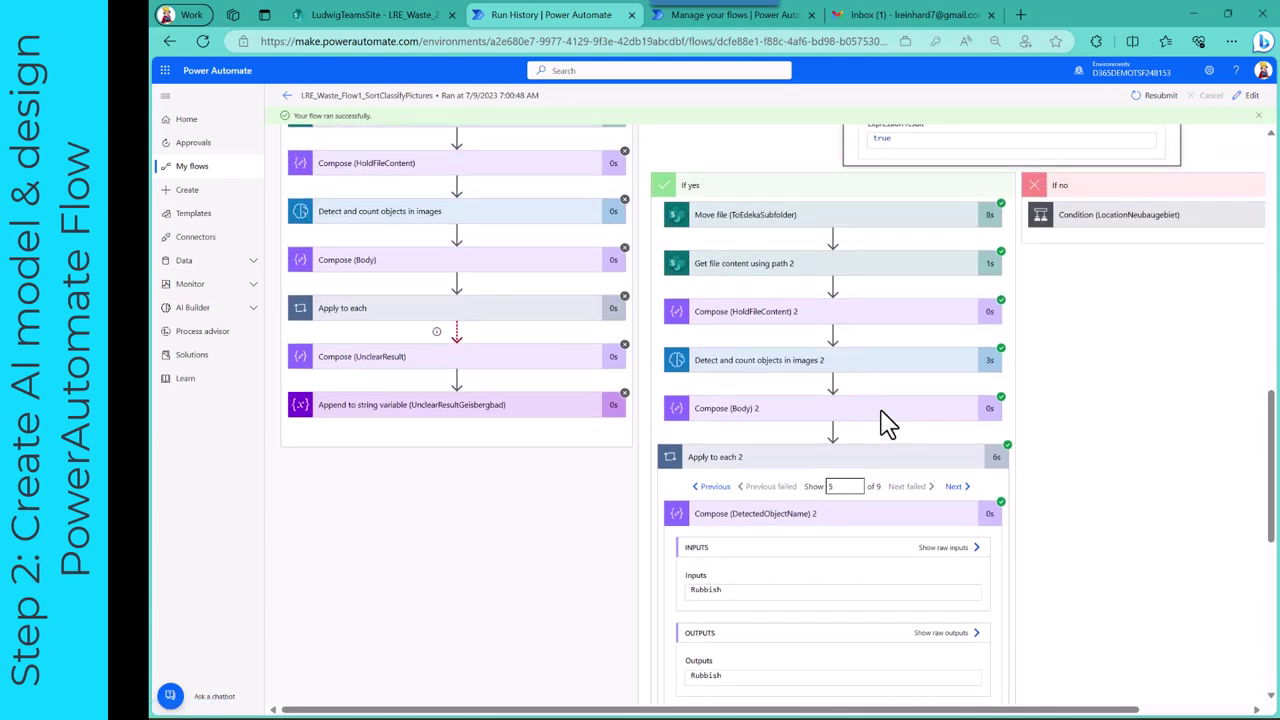
{"action": "left_click", "coordinate": [879, 326]}
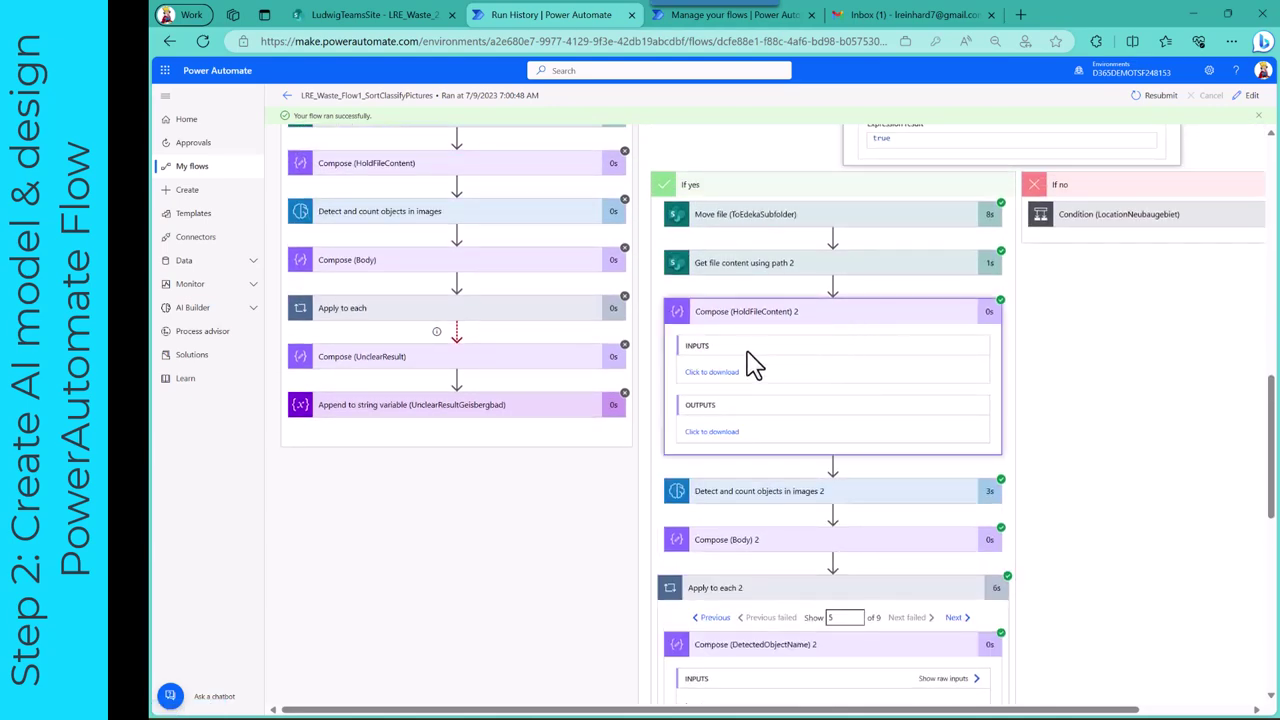
{"action": "left_click", "coordinate": [711, 449]}
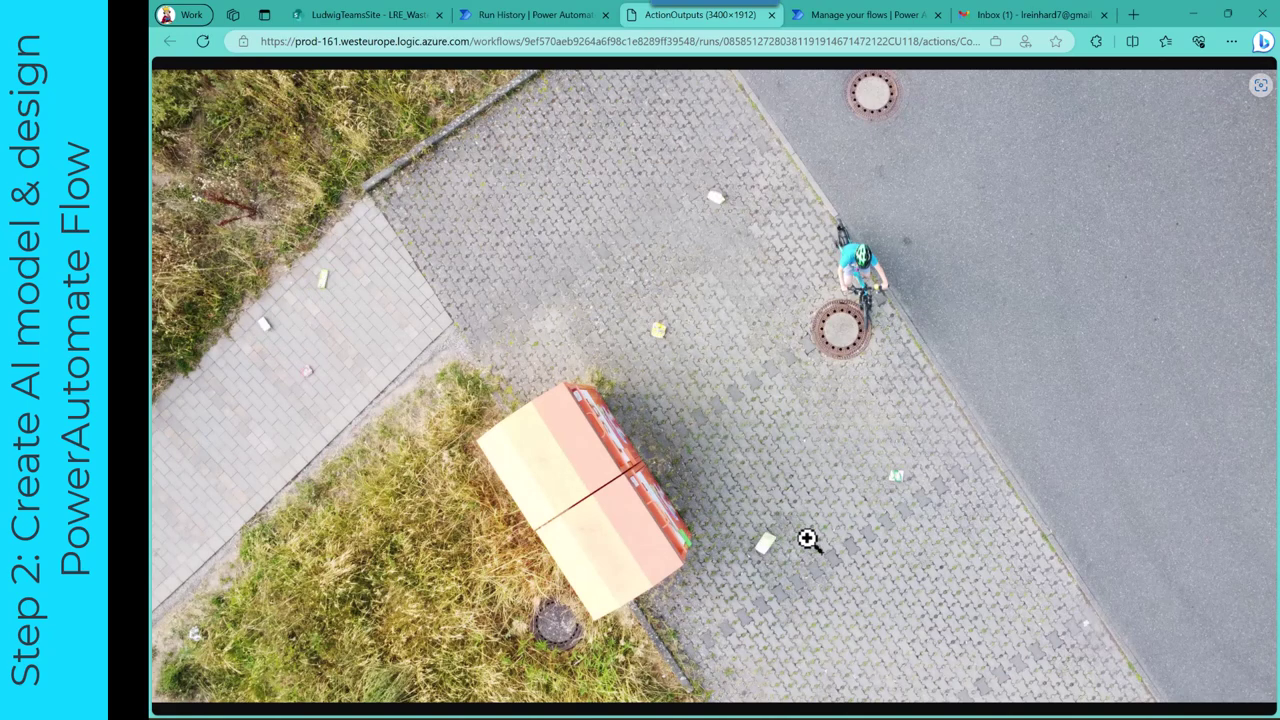
{"action": "left_click", "coordinate": [771, 16]}
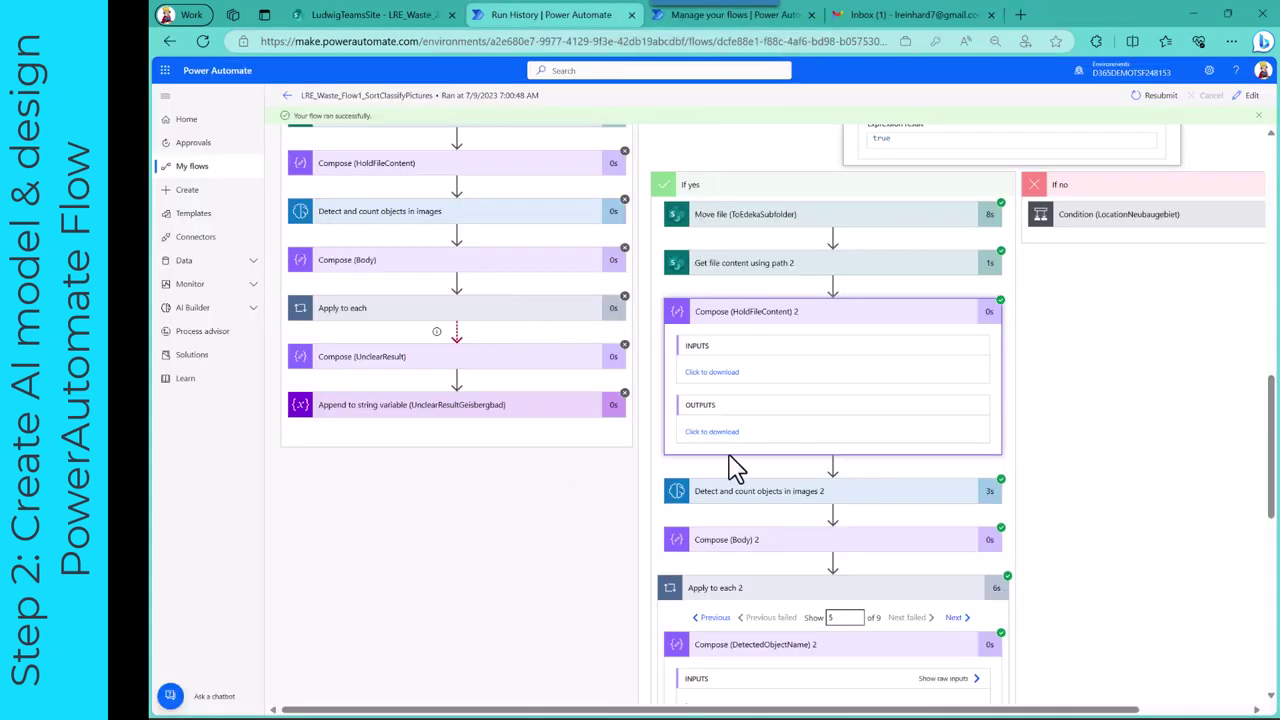
Step: Check the fifth iteration's confidence score, and expand the WarningNoWarning condition to review its result and executed branch
{"action": "scroll", "coordinate": [734, 467], "scroll_direction": "down", "scroll_amount": 1}
{"action": "scroll", "coordinate": [735, 467], "scroll_direction": "down", "scroll_amount": 5}
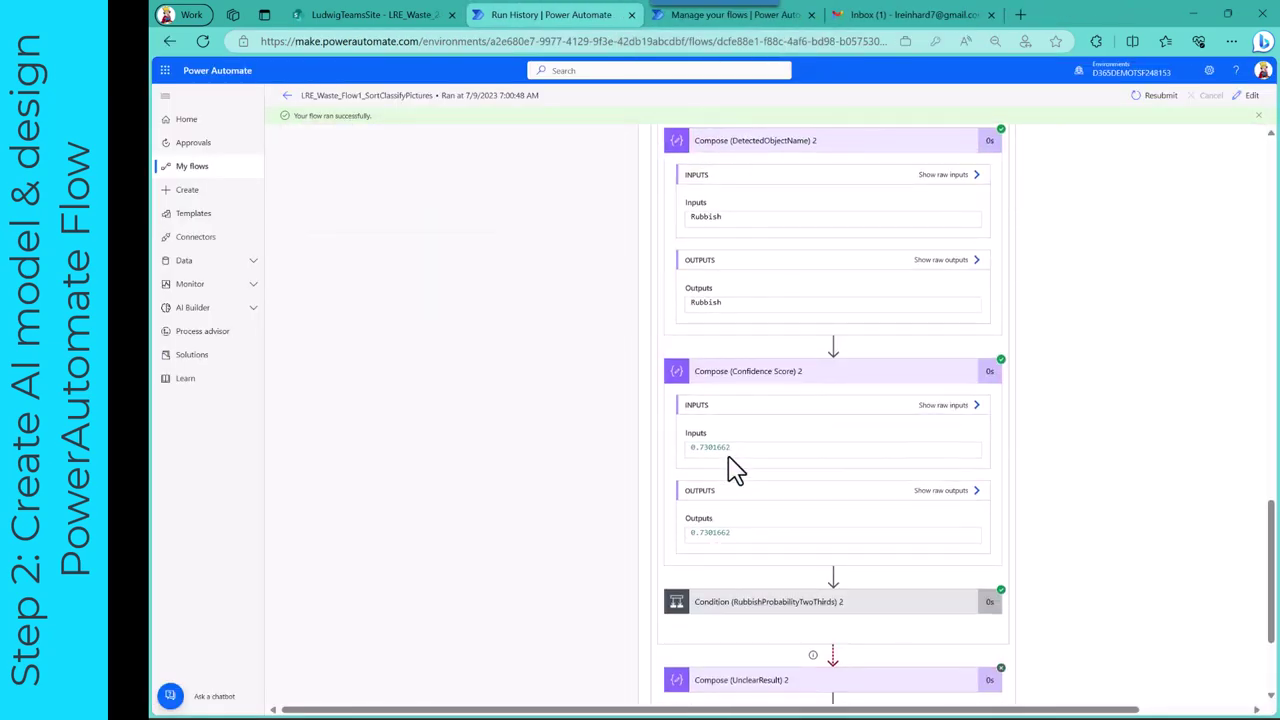
{"action": "scroll", "coordinate": [757, 622], "scroll_direction": "down", "scroll_amount": 3}
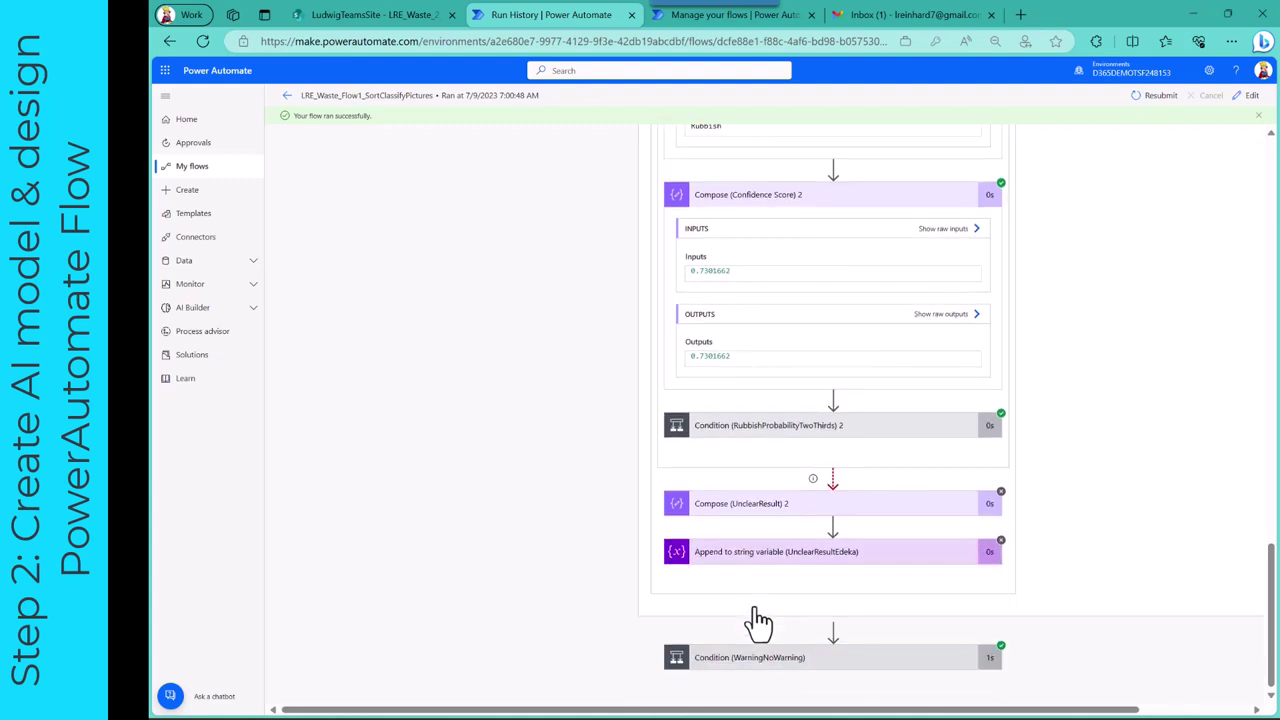
{"action": "left_click", "coordinate": [758, 660]}
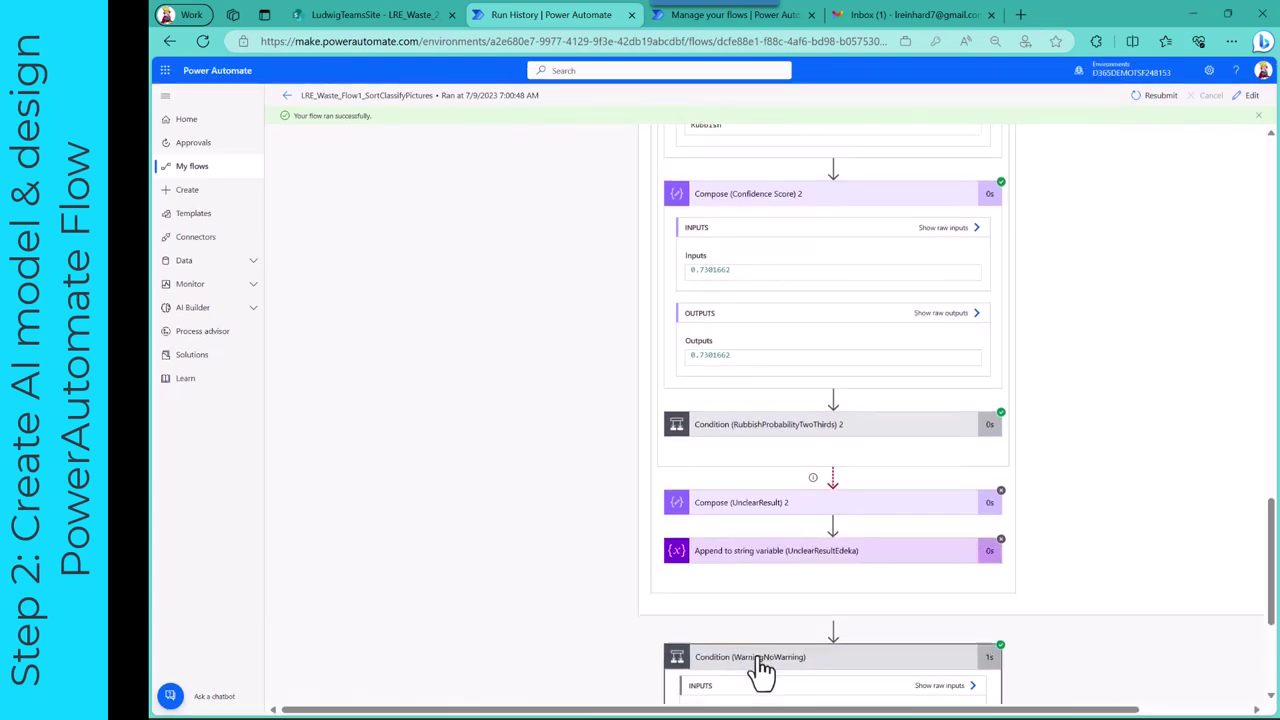
{"action": "scroll", "coordinate": [758, 664], "scroll_direction": "down", "scroll_amount": 4}
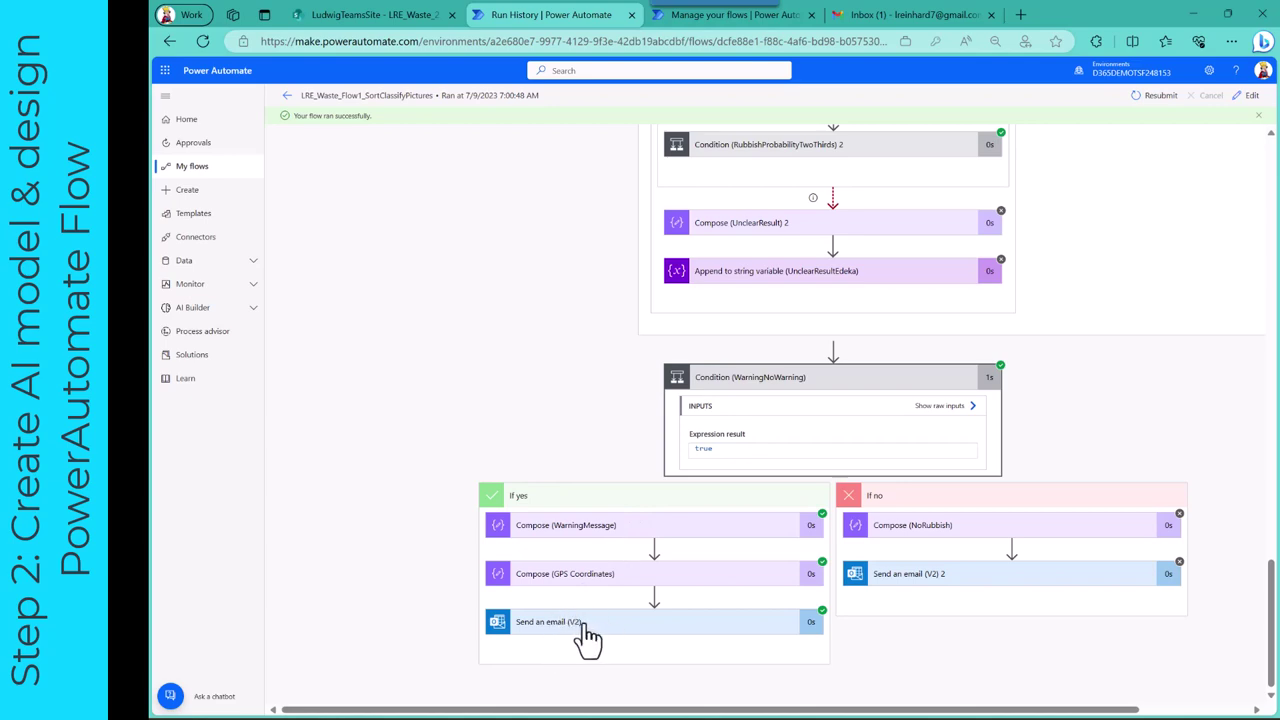
Step: Switch to Gmail, open the newest Rubbish warning email and copy its geo coordinates
{"action": "left_click", "coordinate": [886, 13]}
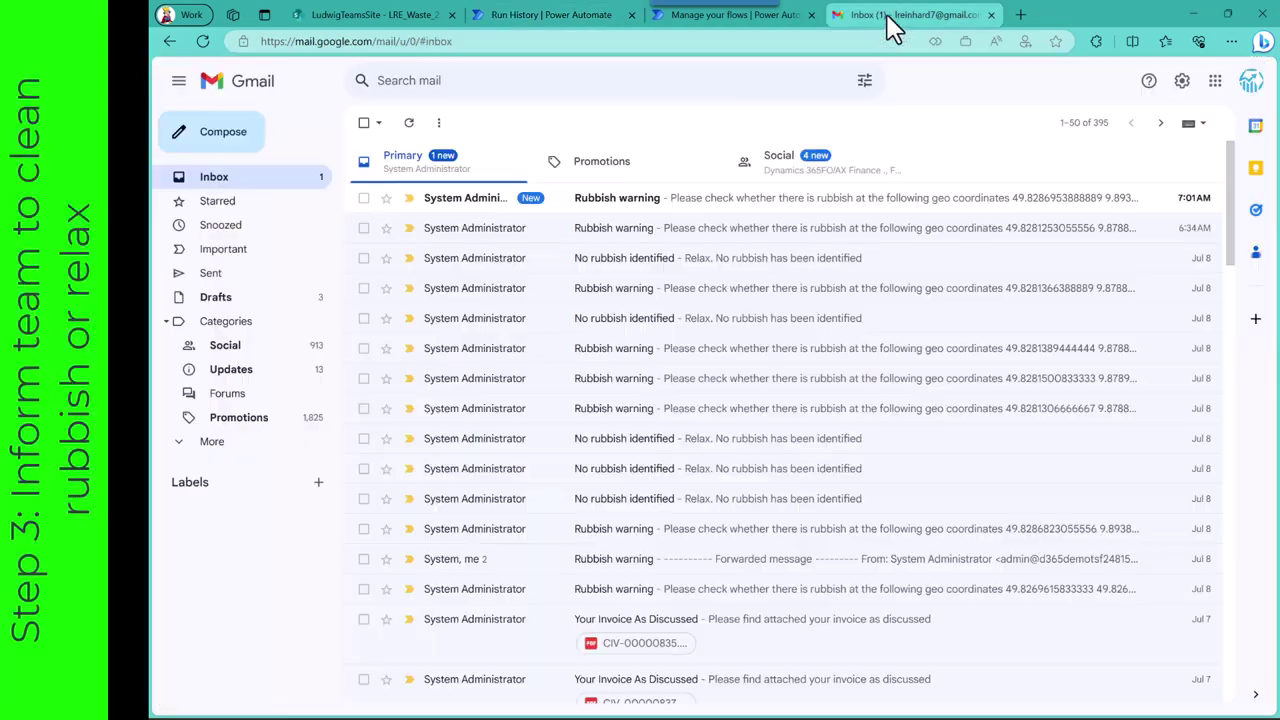
{"action": "left_click", "coordinate": [632, 214]}
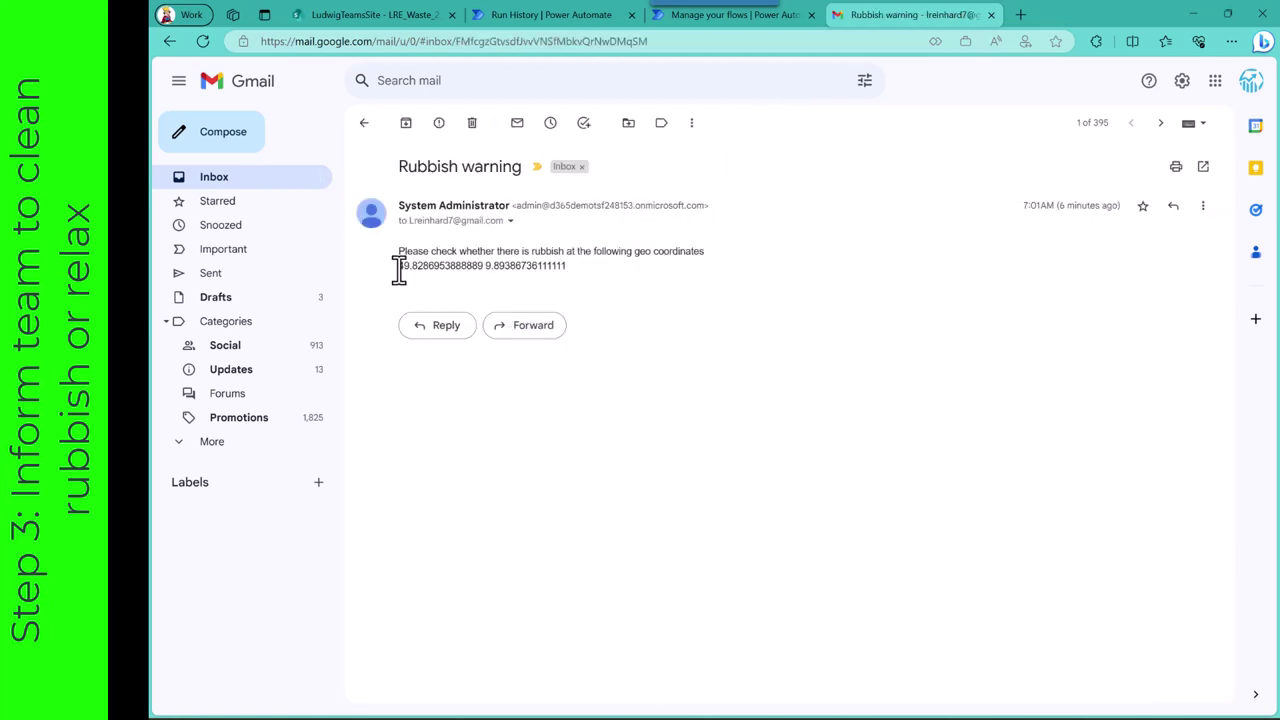
{"action": "left_click_drag", "start_coordinate": [399, 268], "coordinate": [567, 268]}
{"action": "key", "text": "ctrl+c"}
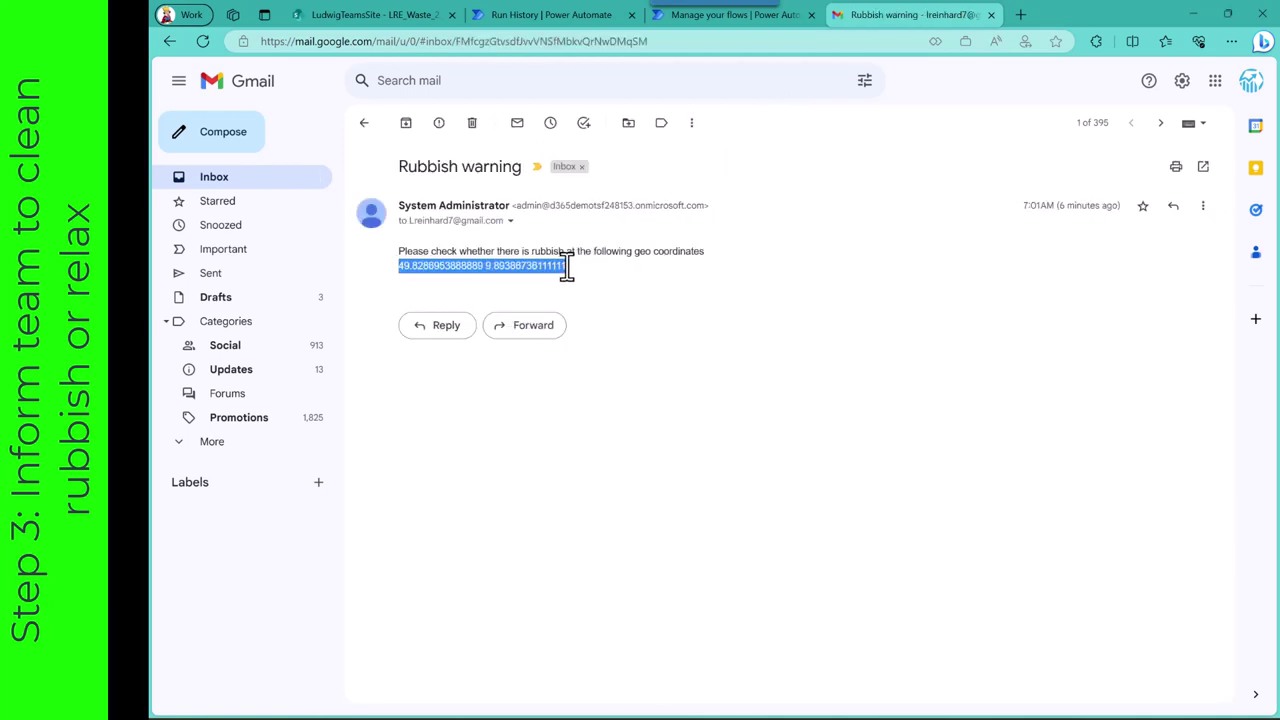
{"action": "left_click", "coordinate": [1028, 16]}
{"action": "key", "text": "ctrl+v"}
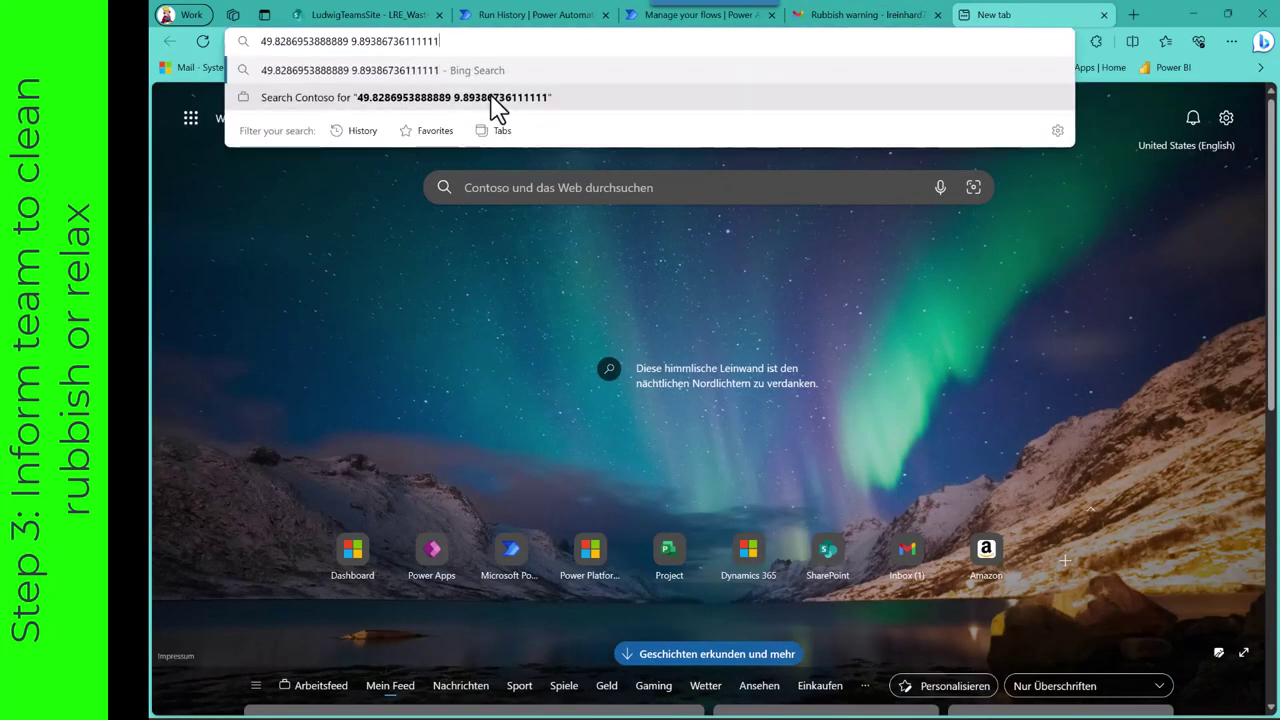
{"action": "key", "text": "Return"}
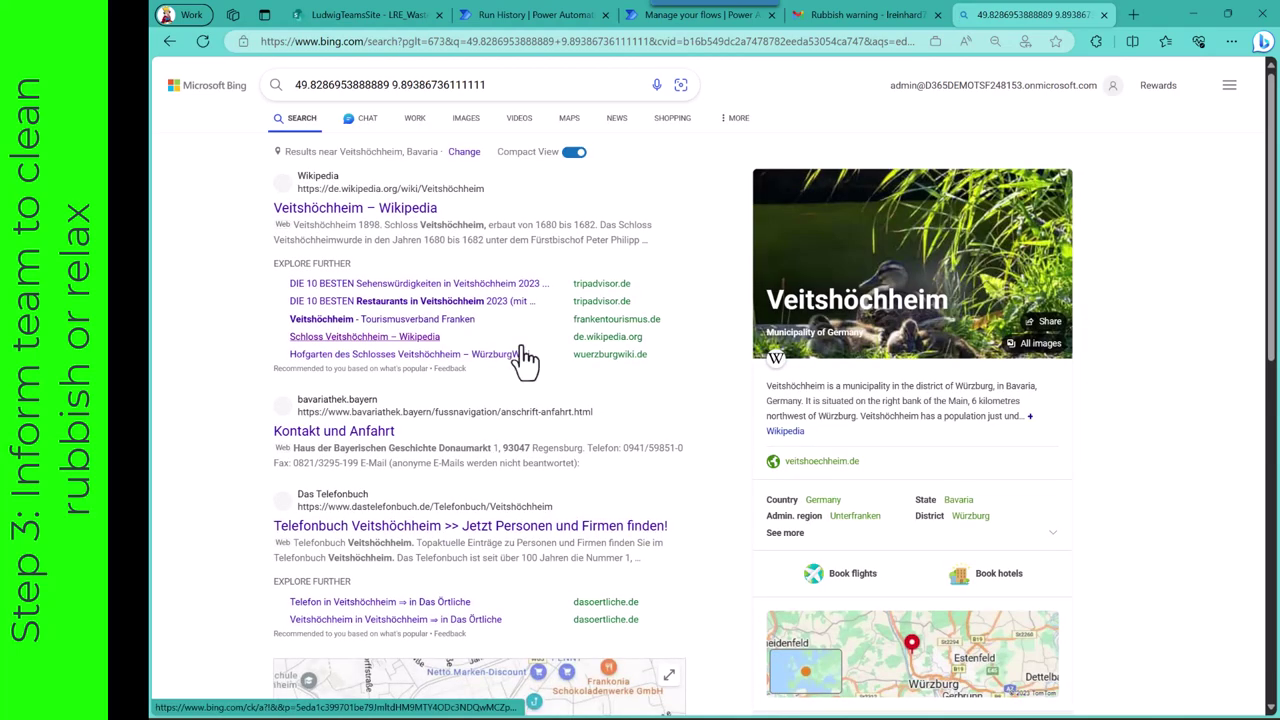
{"action": "scroll", "coordinate": [557, 403], "scroll_direction": "down", "scroll_amount": 3}
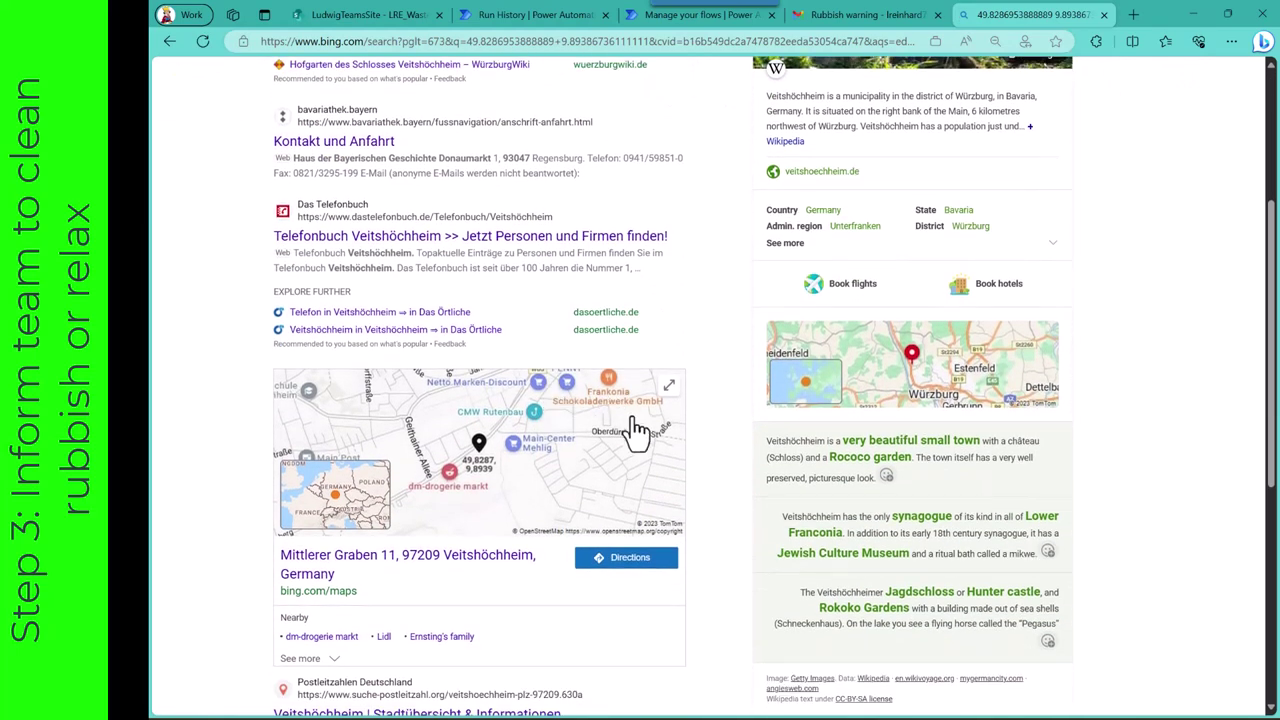
{"action": "left_click", "coordinate": [668, 479]}
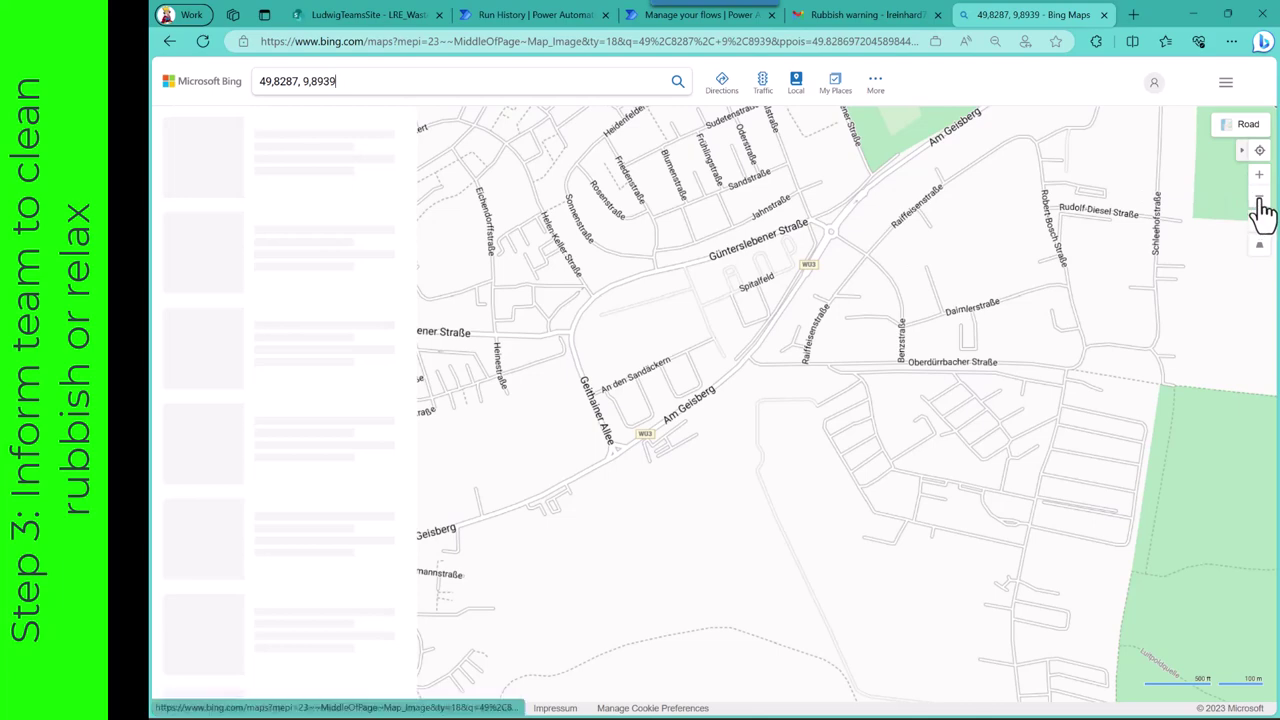
Step: Show the map in Aerial view, inspect the pinned location up close, and return to the Rubbish warning email
{"action": "left_click", "coordinate": [1237, 133]}
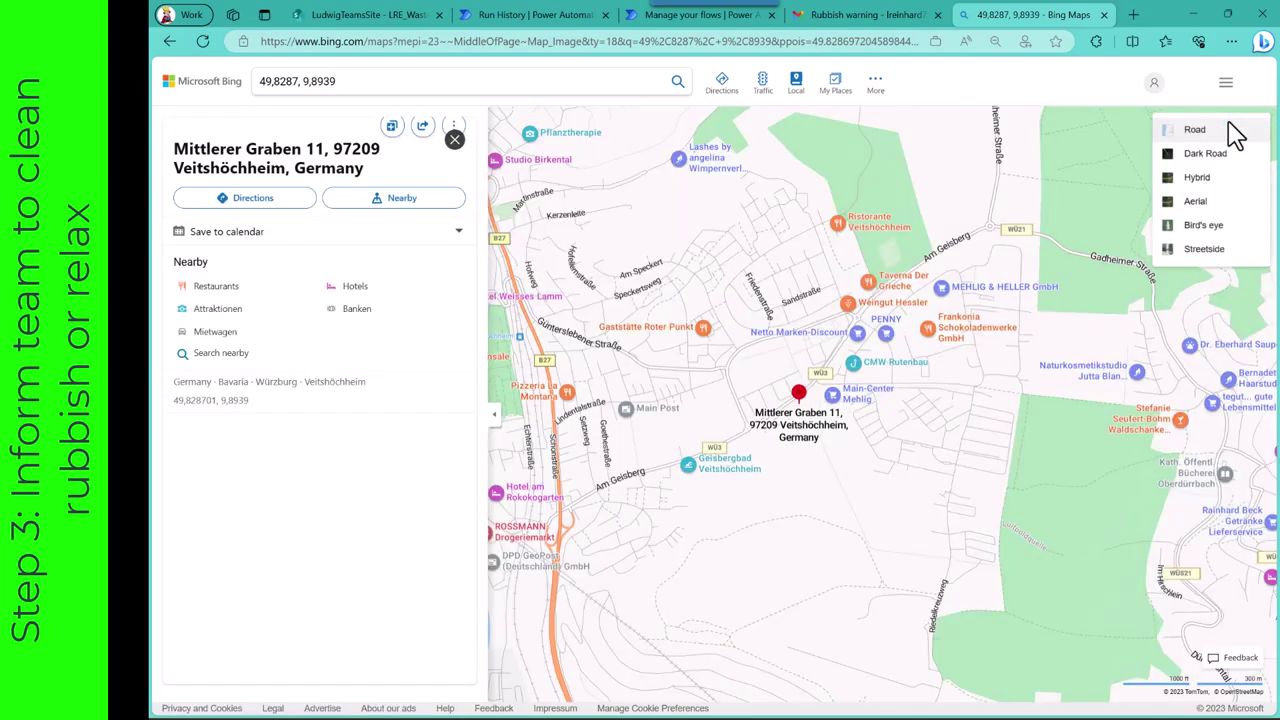
{"action": "left_click", "coordinate": [1196, 204]}
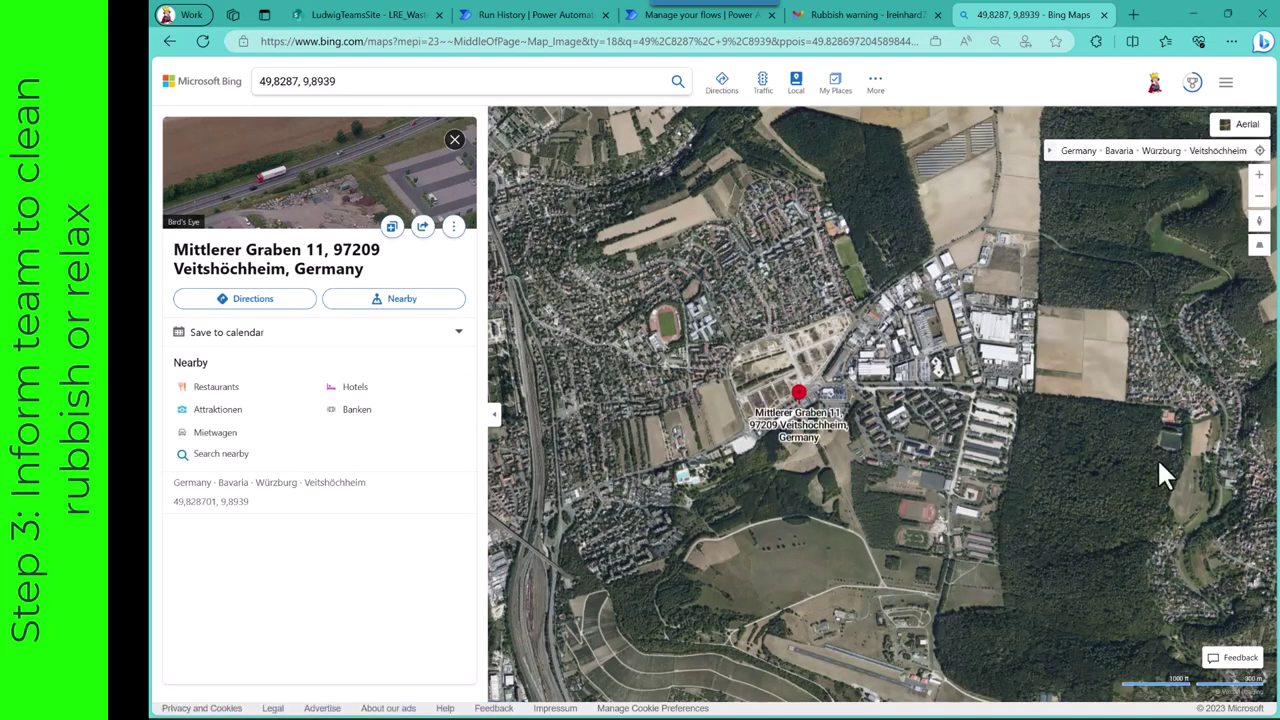
{"action": "left_click", "coordinate": [1260, 176]}
{"action": "scroll", "coordinate": [726, 423], "scroll_direction": "up", "scroll_amount": 3}
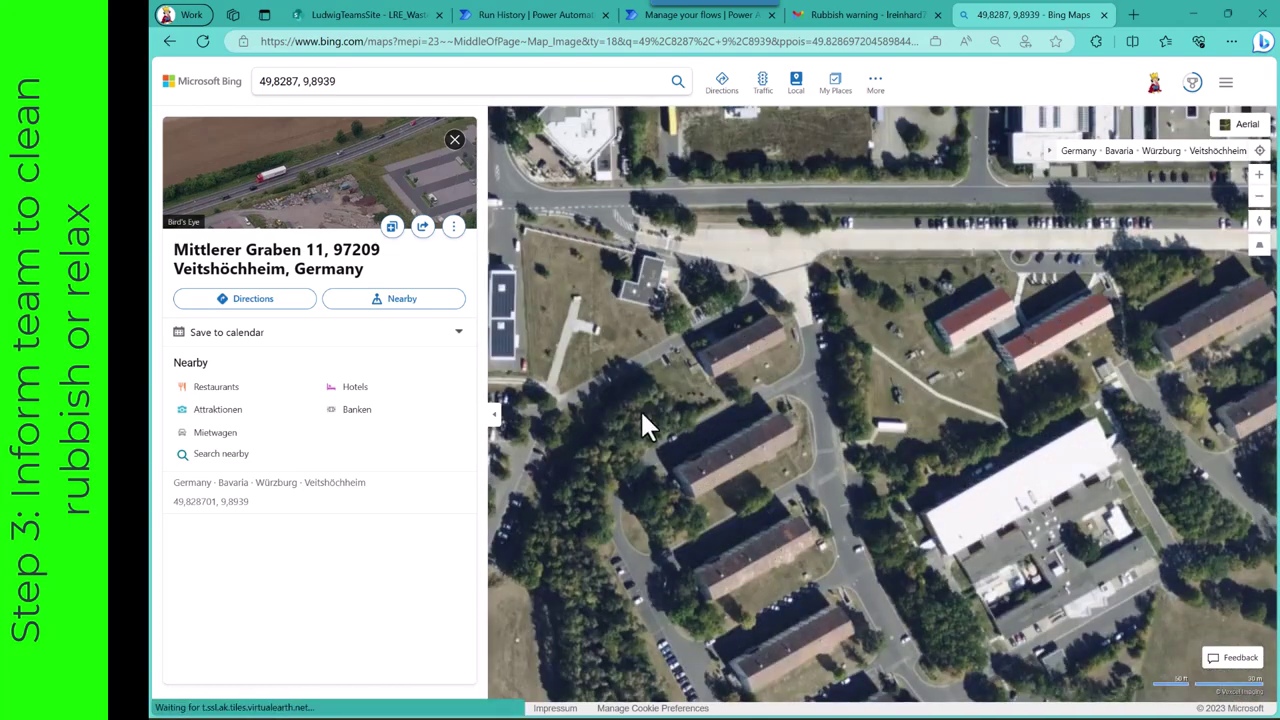
{"action": "left_click_drag", "start_coordinate": [687, 410], "coordinate": [1250, 390]}
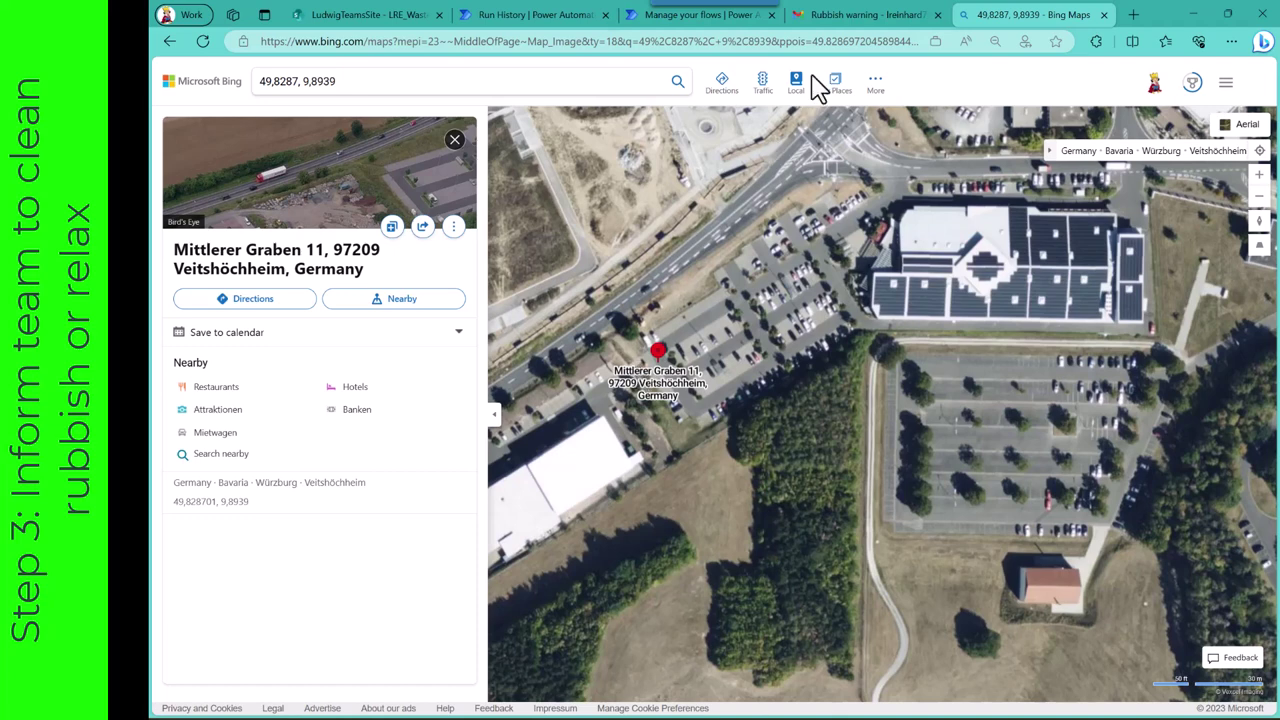
{"action": "left_click", "coordinate": [848, 22]}
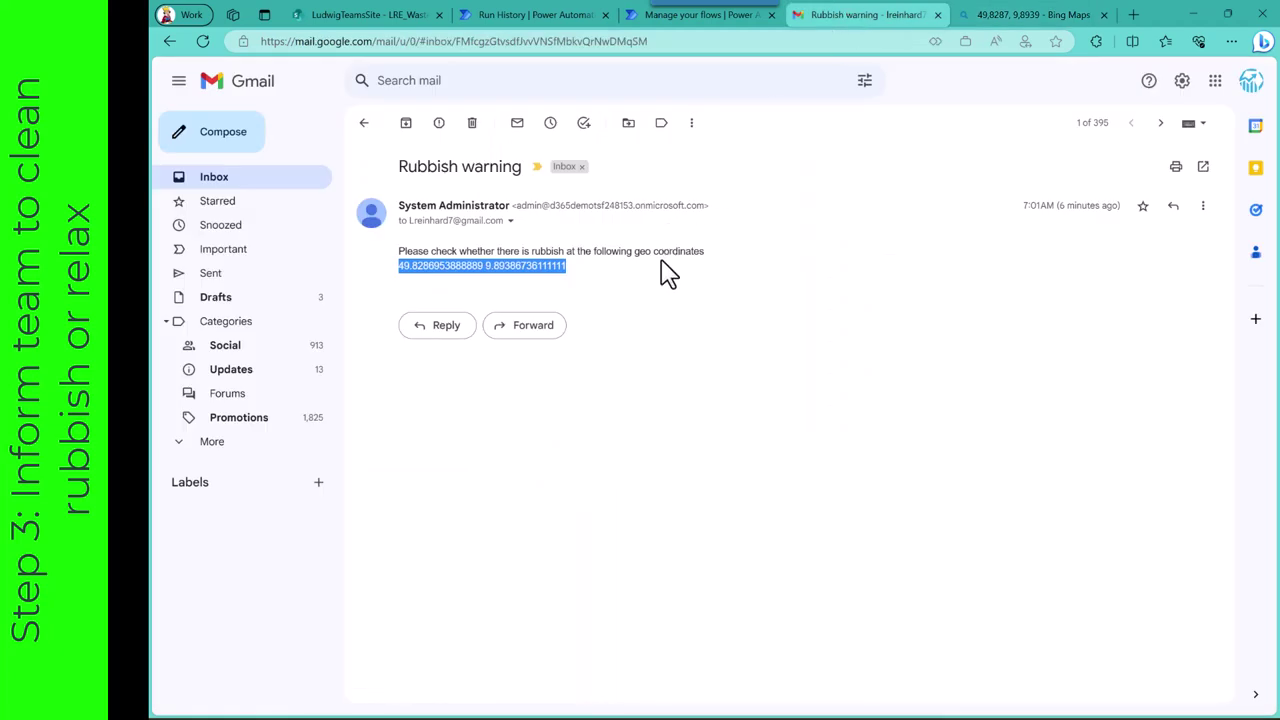